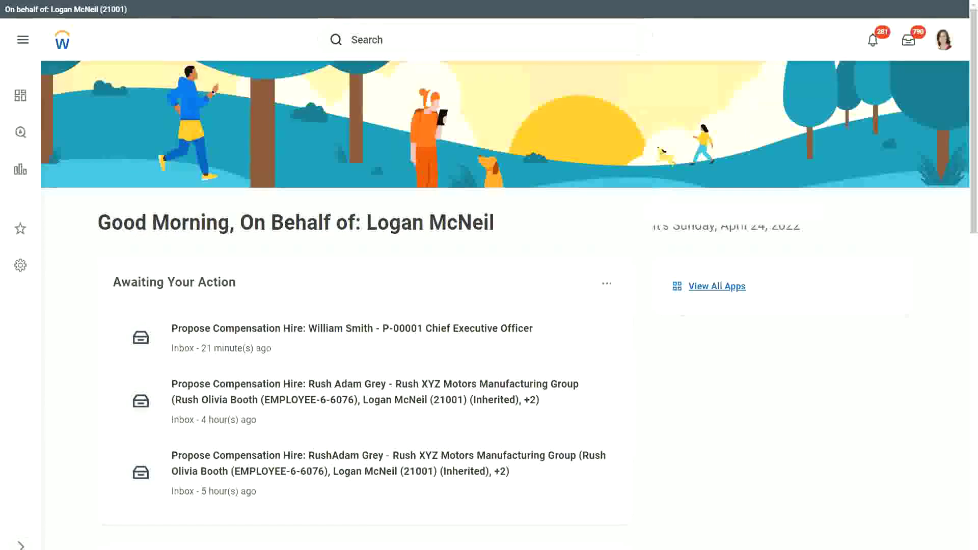
Paste 'Dependent Information : Dependent' and 'Employee Information : Worker' into the note, starting on line 2.
key(alt+Tab)
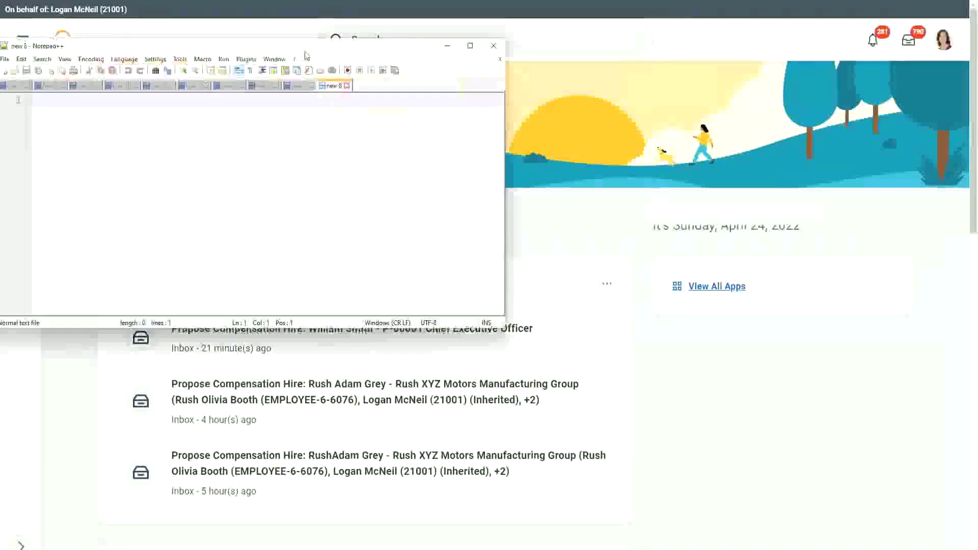
key(Return)
key(Return)
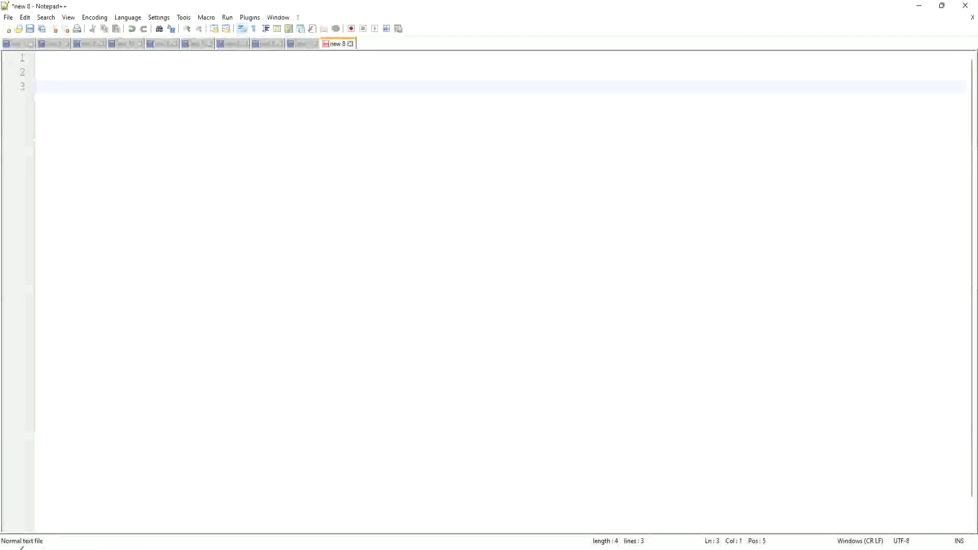
click(62, 74)
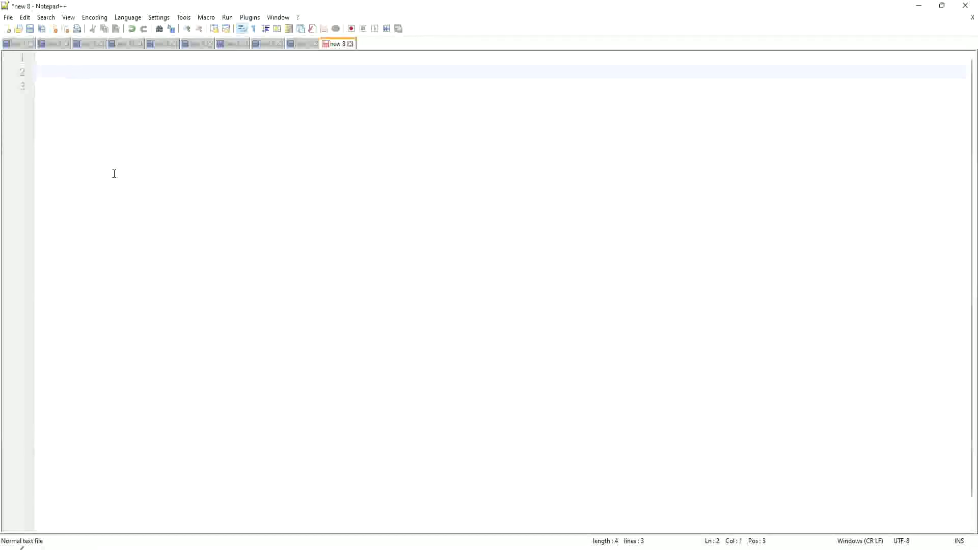
text(Dependent Information    : Dependent      Employee Information     : Worker)
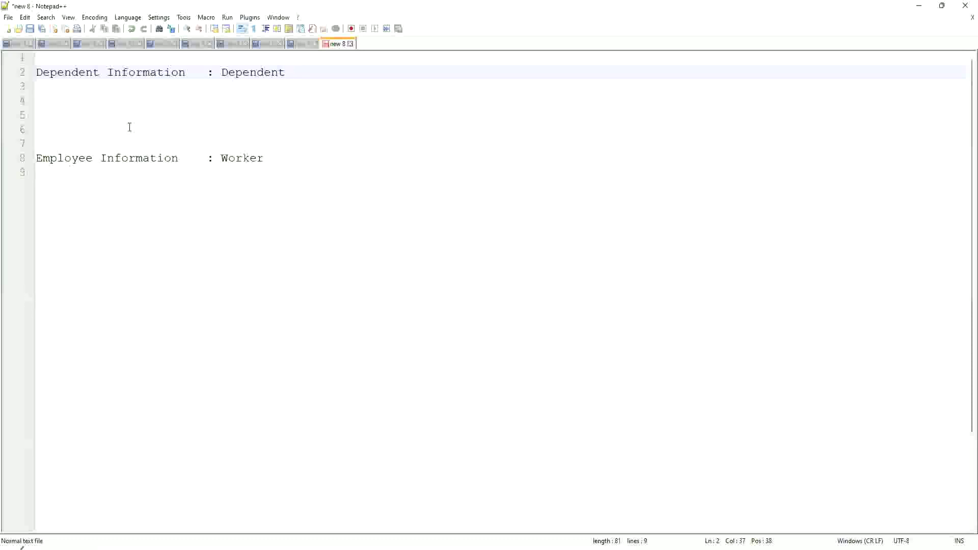
Point out the Dependent object on line 2 and the Worker object on line 8.
click(290, 159)
key(Down)
click(239, 77)
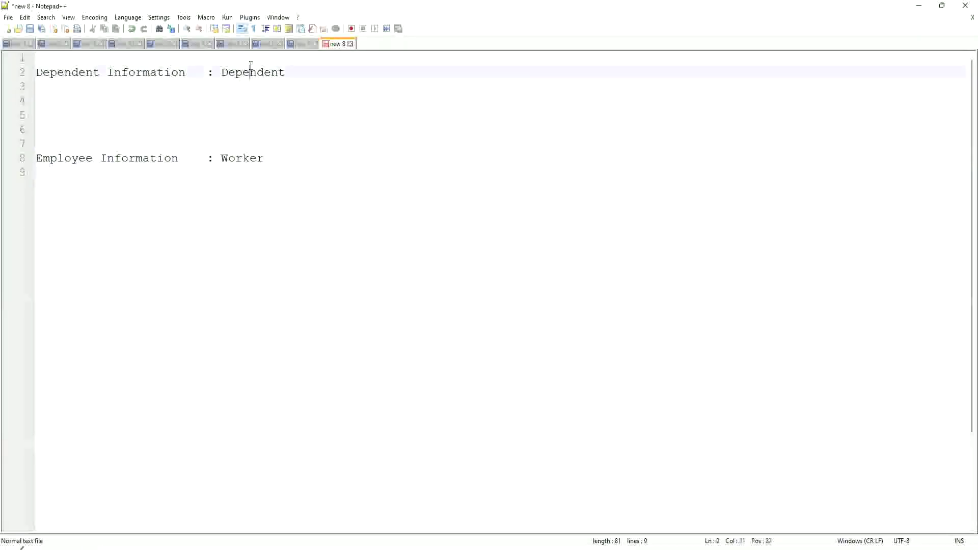
click(234, 158)
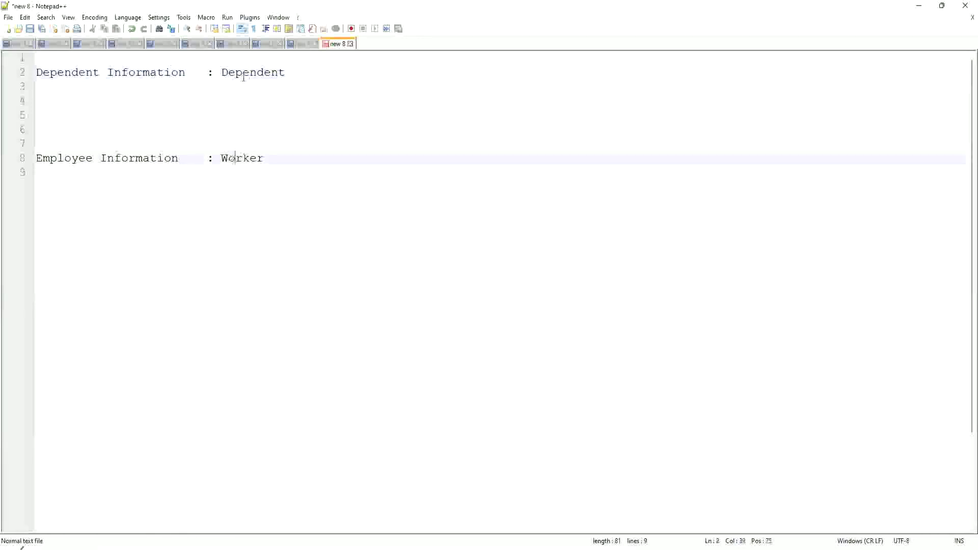
click(240, 77)
click(240, 165)
click(238, 76)
click(233, 165)
click(240, 76)
click(237, 159)
click(243, 73)
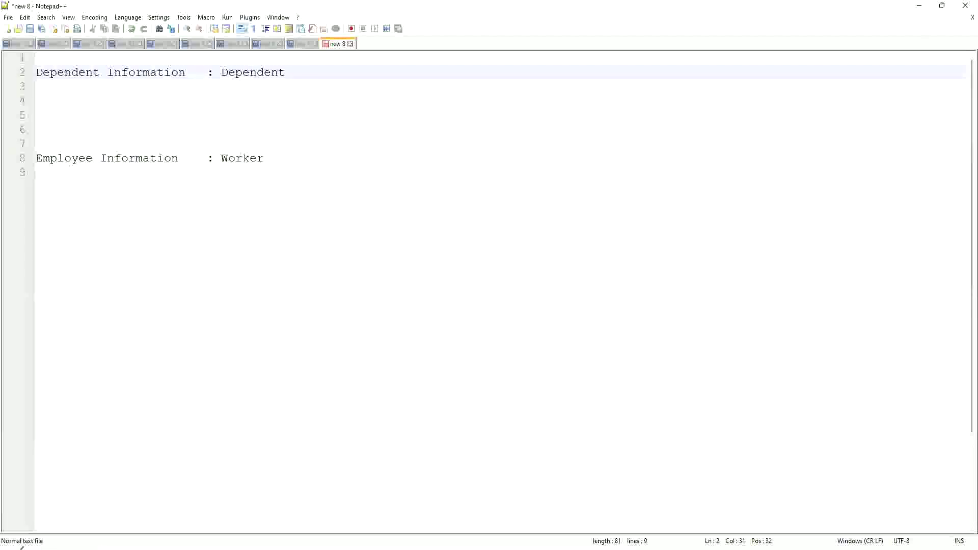
Draw a double arrow between Dependent and Worker and label it 'Worker:Dependent(s) = 1:many'.
key(ctrl+2)
drag(237, 81, 238, 152)
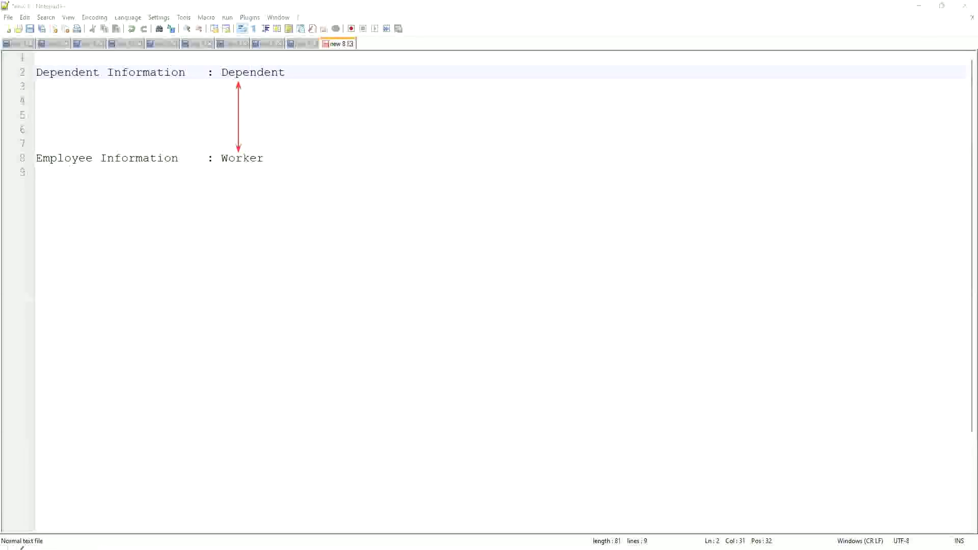
click(246, 119)
text(Worker:Dependent(s)
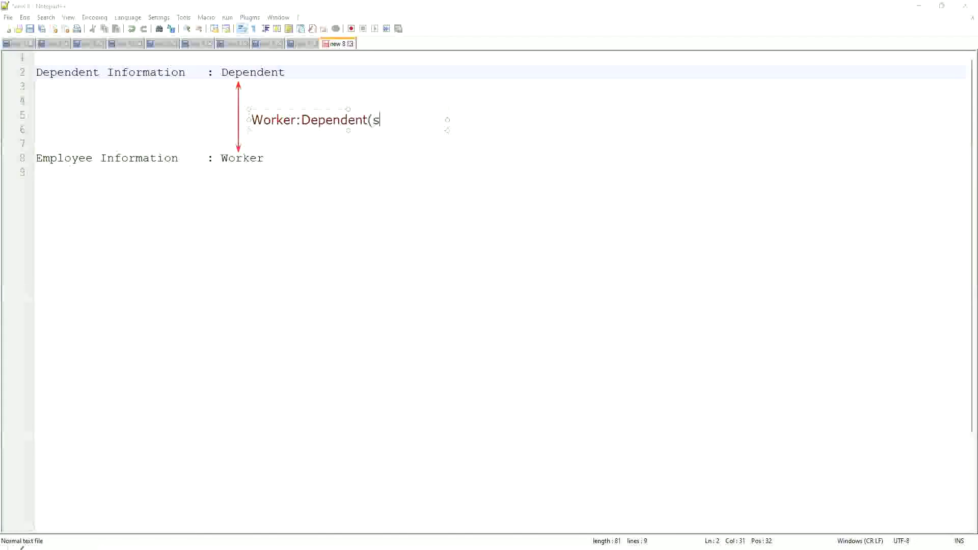
text() = 1:many)
drag(448, 127, 529, 124)
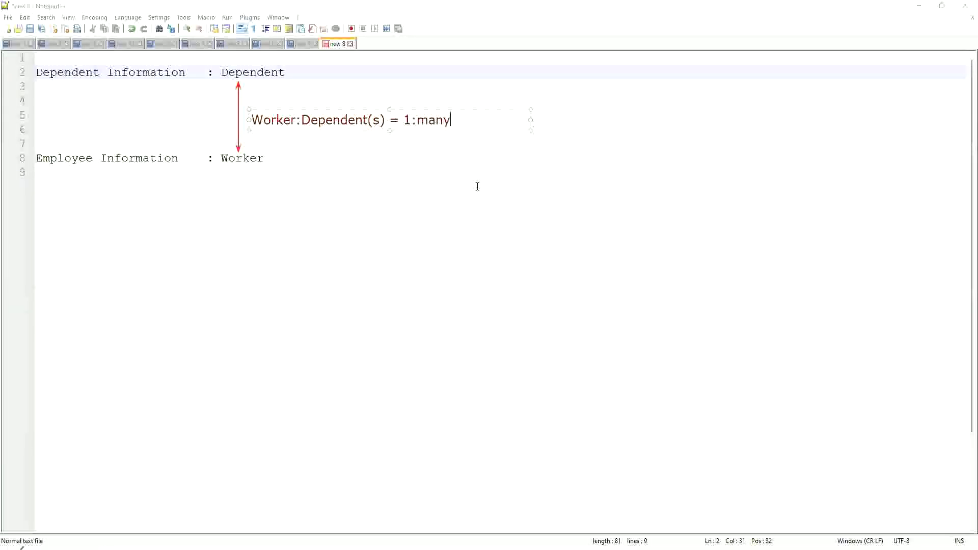
click(274, 158)
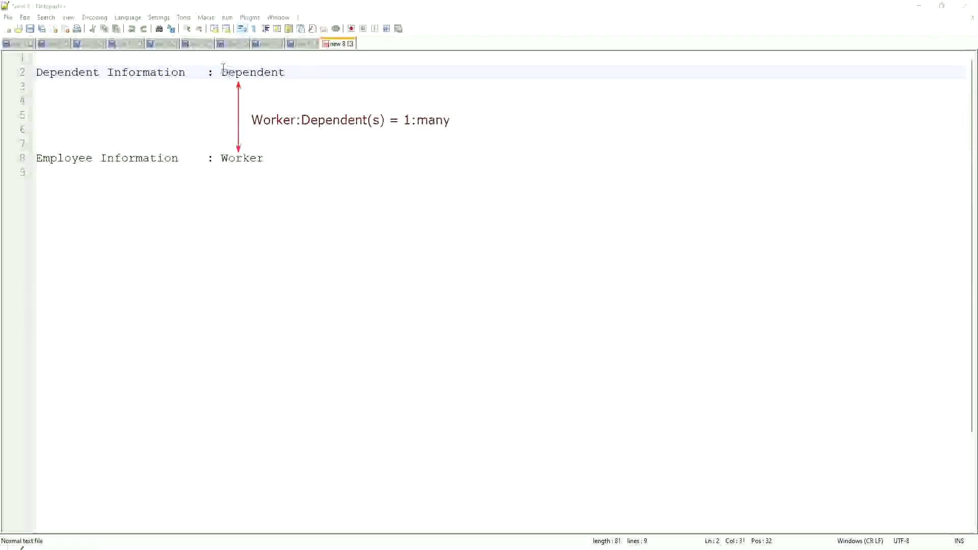
drag(222, 72, 286, 72)
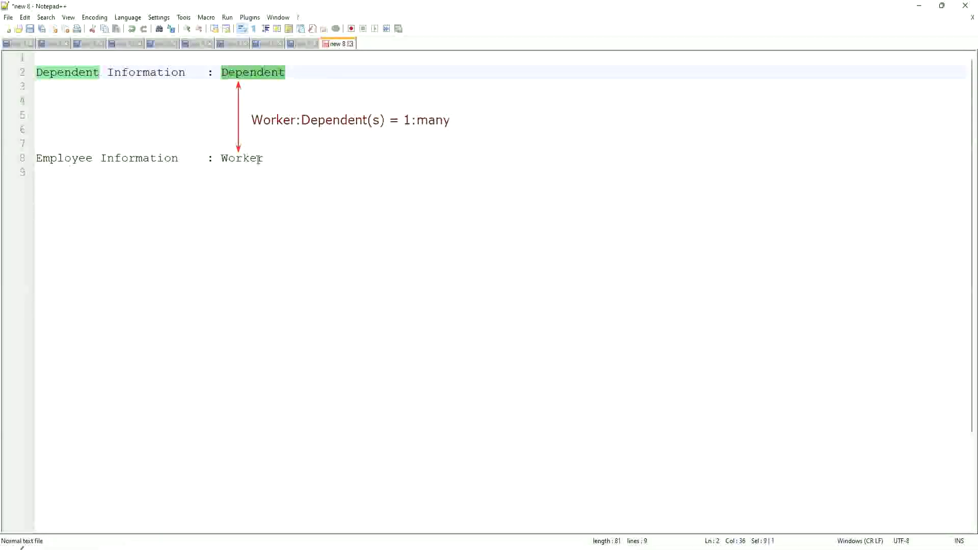
click(242, 73)
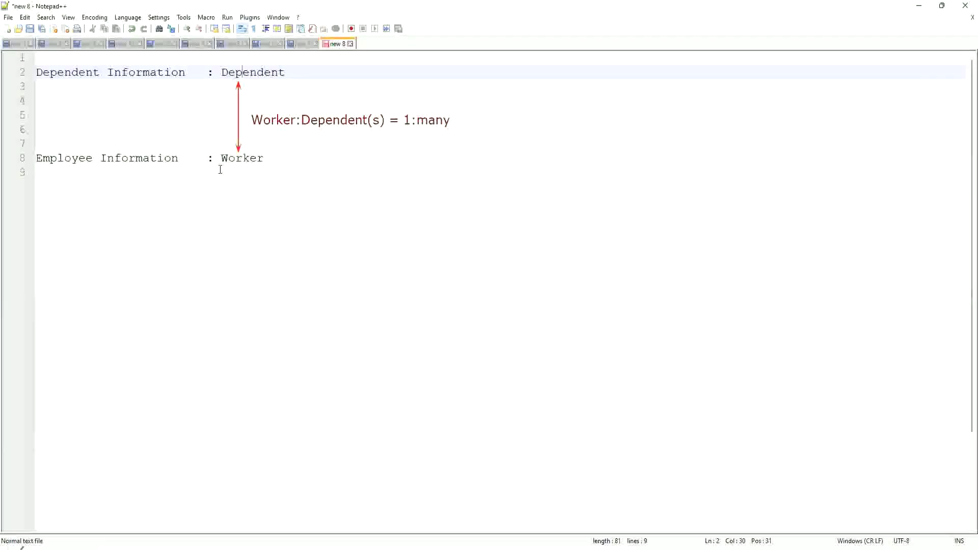
click(293, 73)
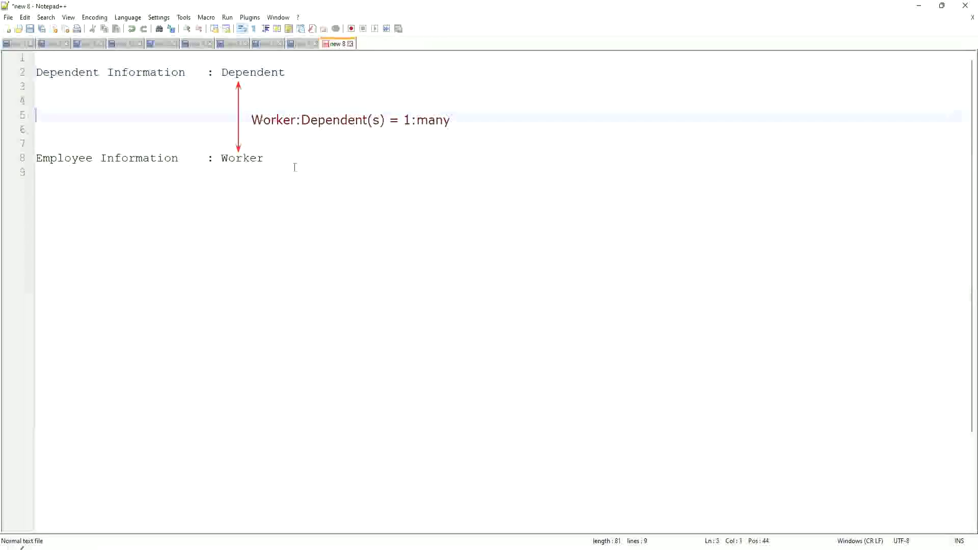
click(256, 178)
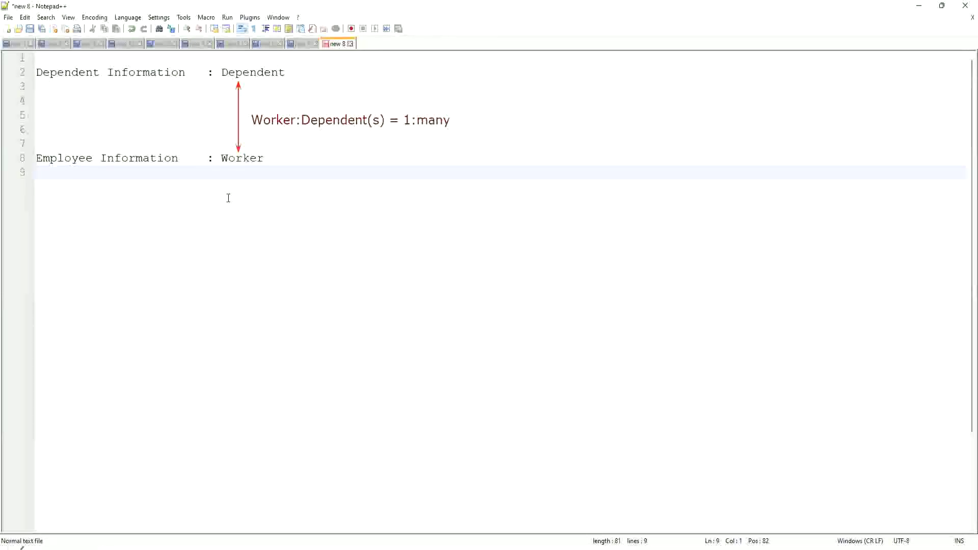
Write the heading 'Age of the Eldest Dependent of a Worker' on line 11, followed by blank lines.
text(\)
key(BackSpace)
key(Return)
key(Return)
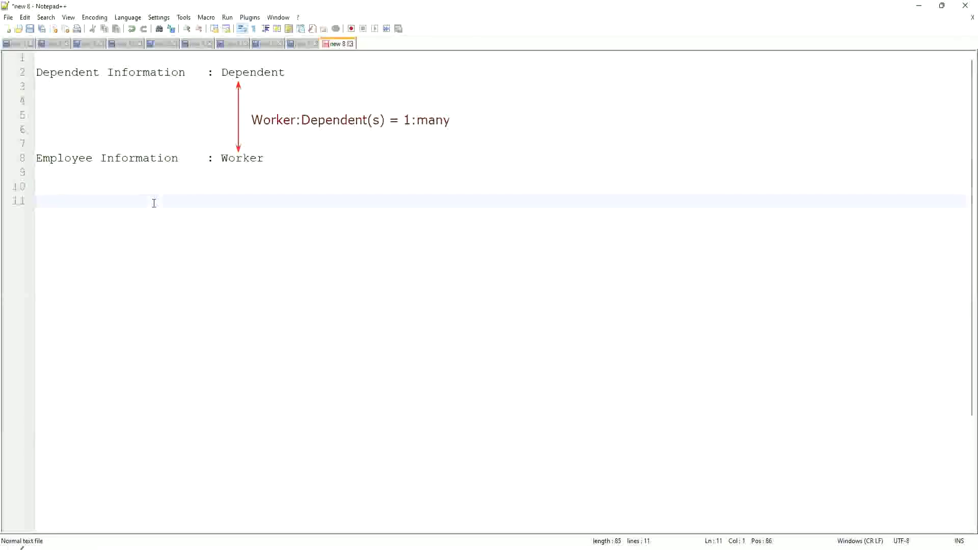
text(Age of the Eldest Dependent )
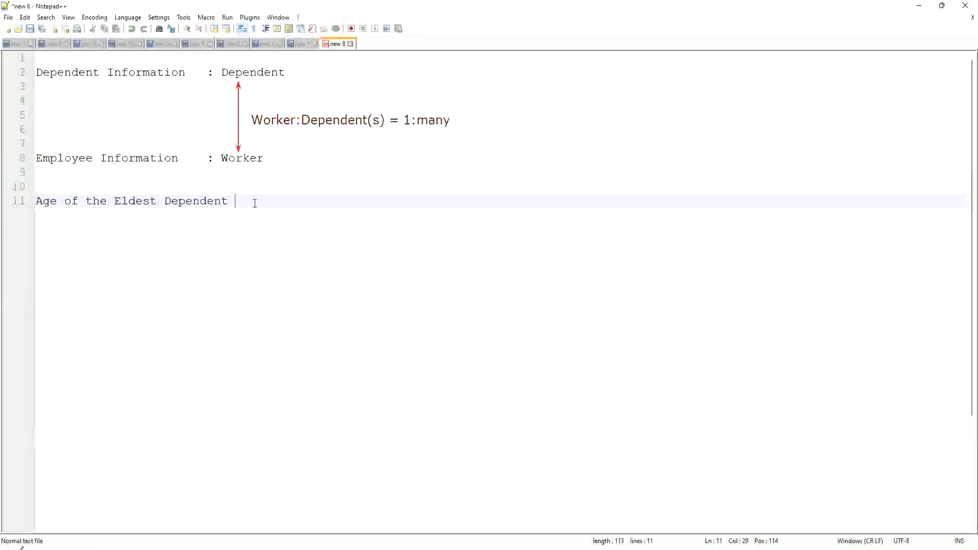
text(of a Worker)
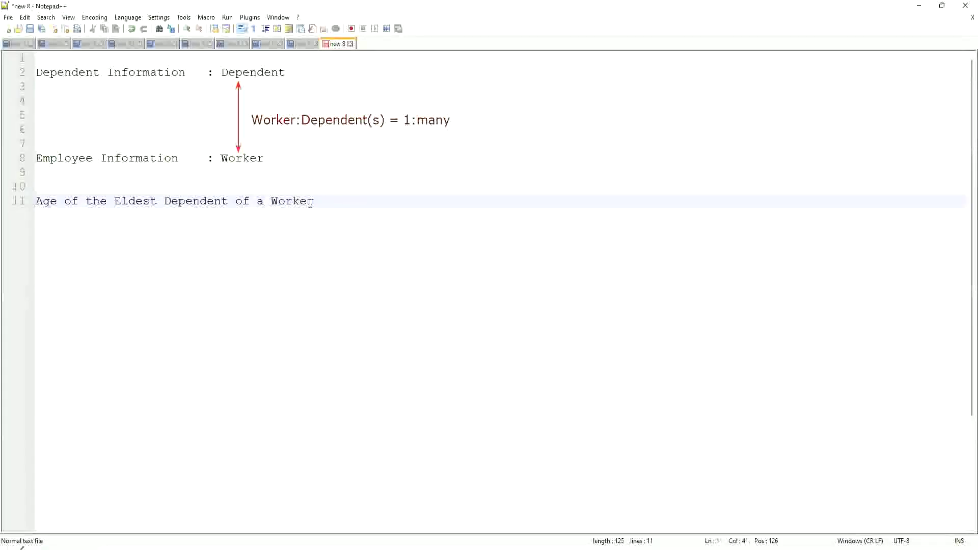
click(321, 200)
key(Return)
key(Return)
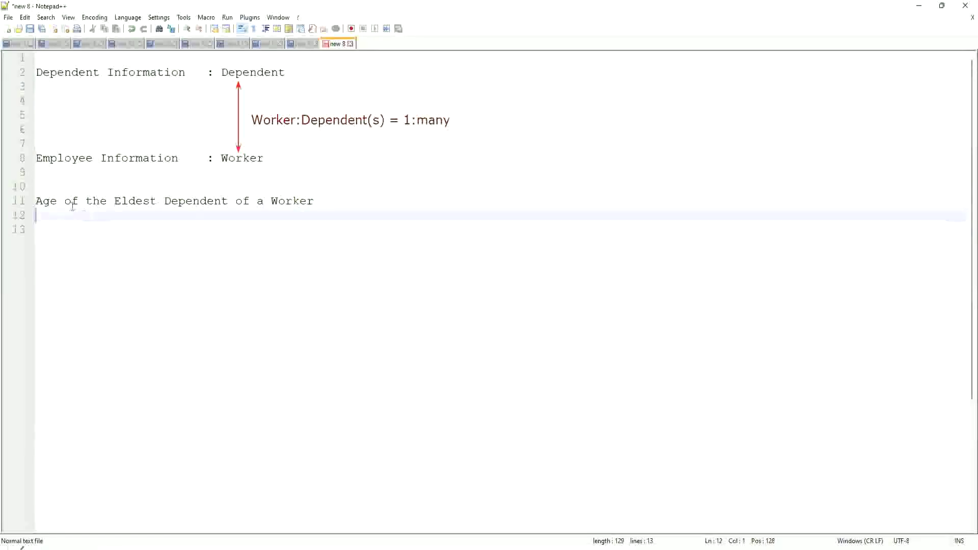
click(57, 201)
drag(37, 200, 343, 207)
click(320, 201)
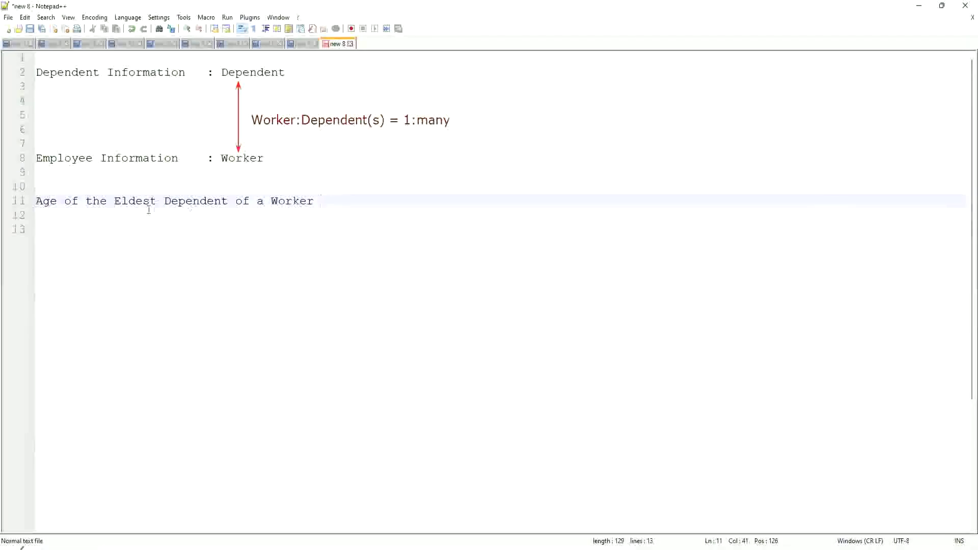
drag(114, 201, 314, 201)
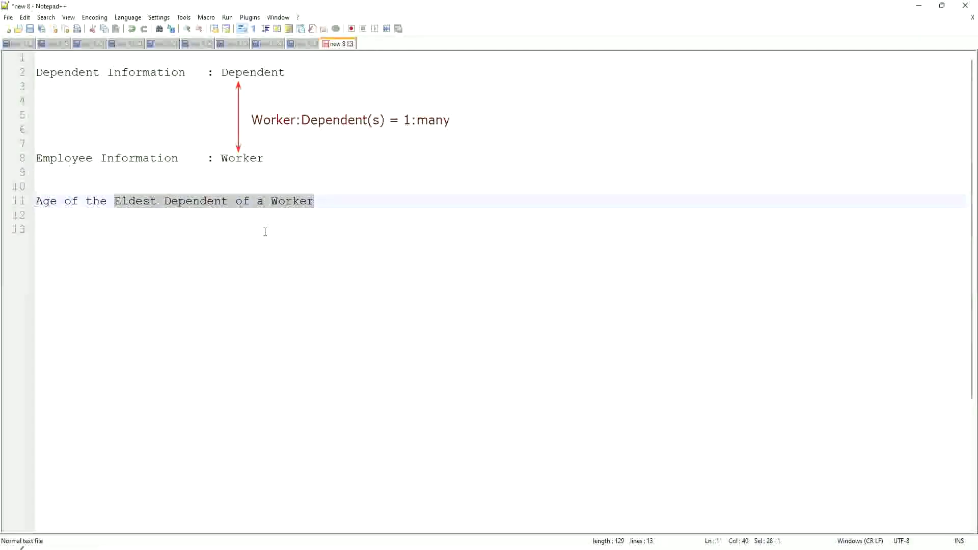
click(203, 201)
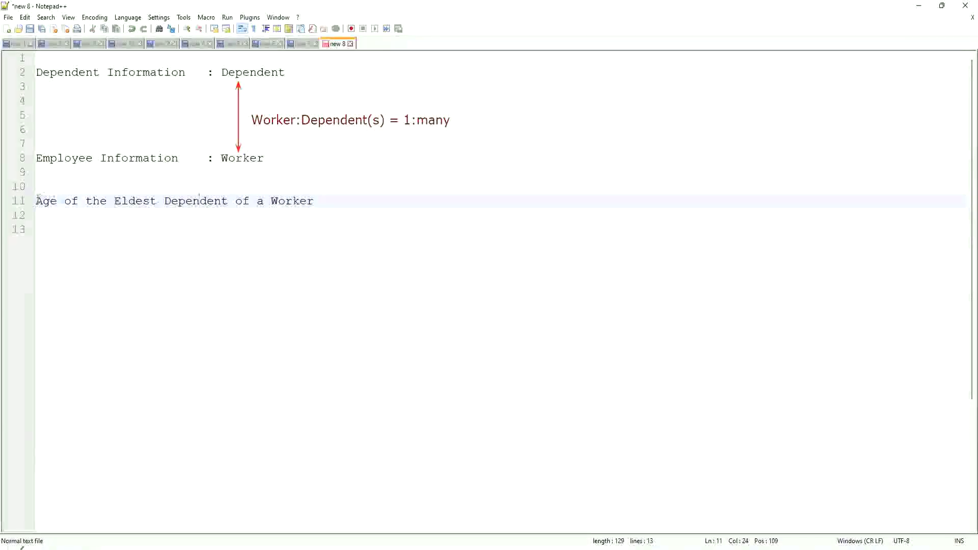
key(Home)
drag(36, 200, 228, 201)
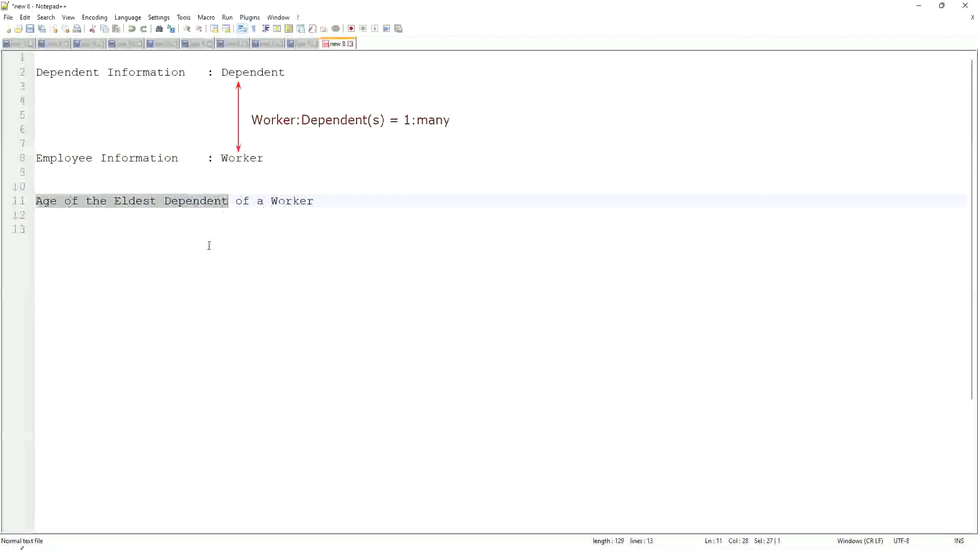
click(174, 225)
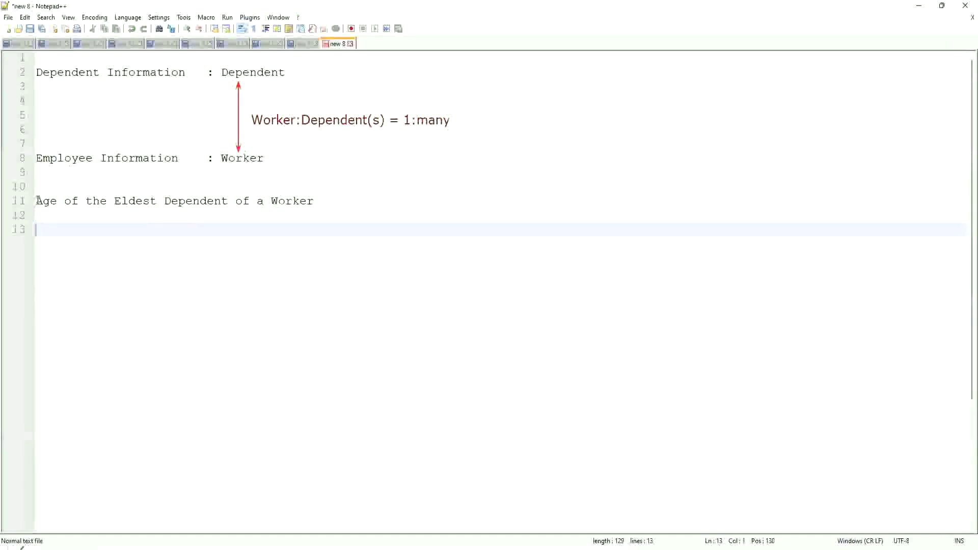
drag(39, 200, 235, 200)
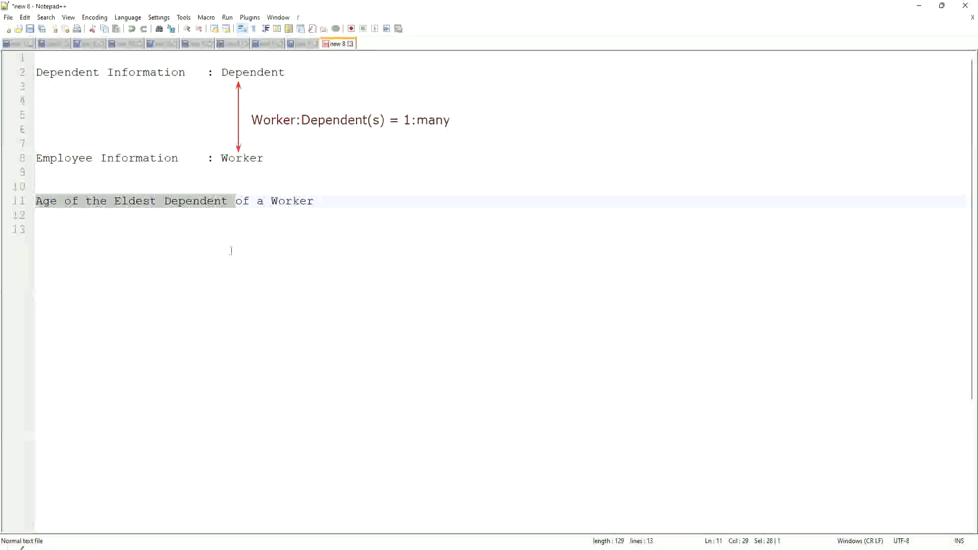
click(327, 203)
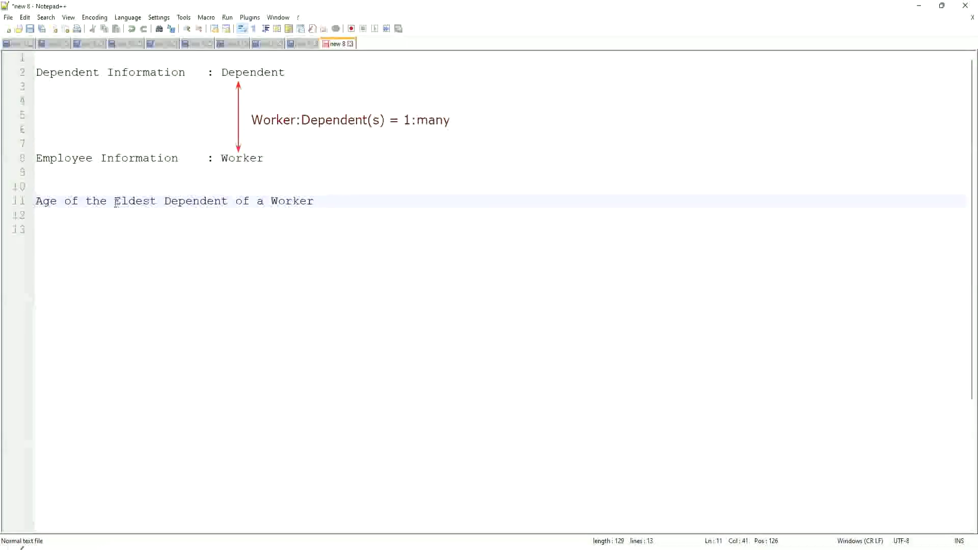
drag(114, 201, 316, 203)
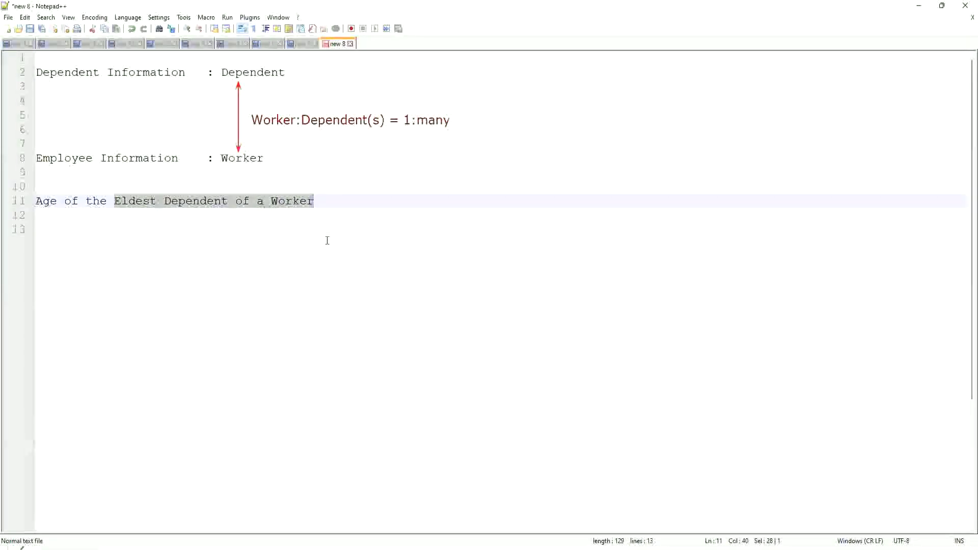
Write 'How to find the Eldest Dependent ??' and 'Basis of the Age of the Dependent' on separate lines.
click(332, 202)
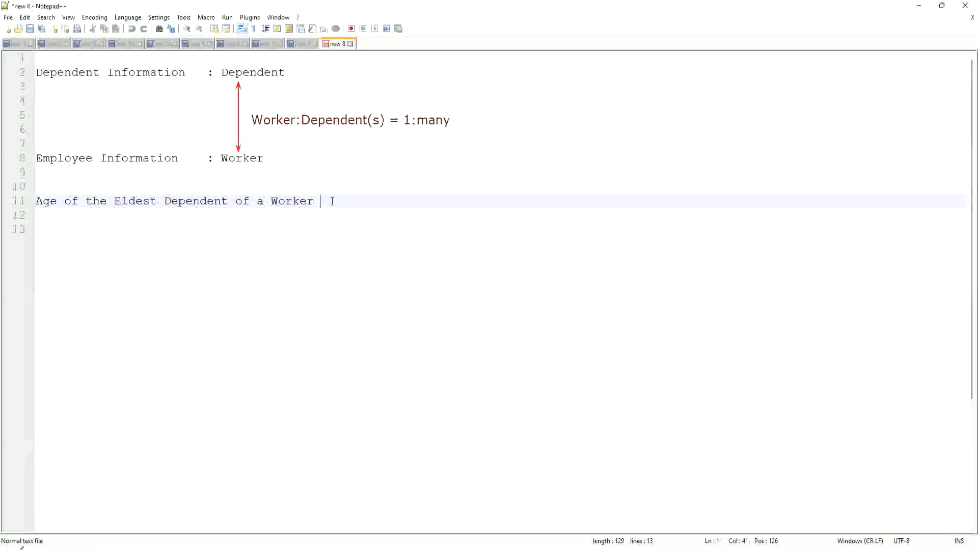
key(Return)
key(Return)
key(Return)
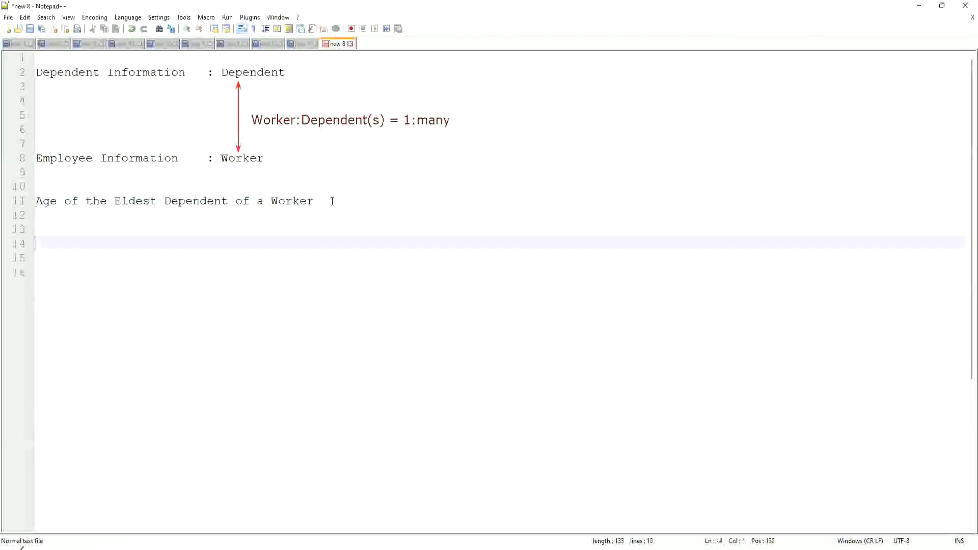
key(Up)
text(How to)
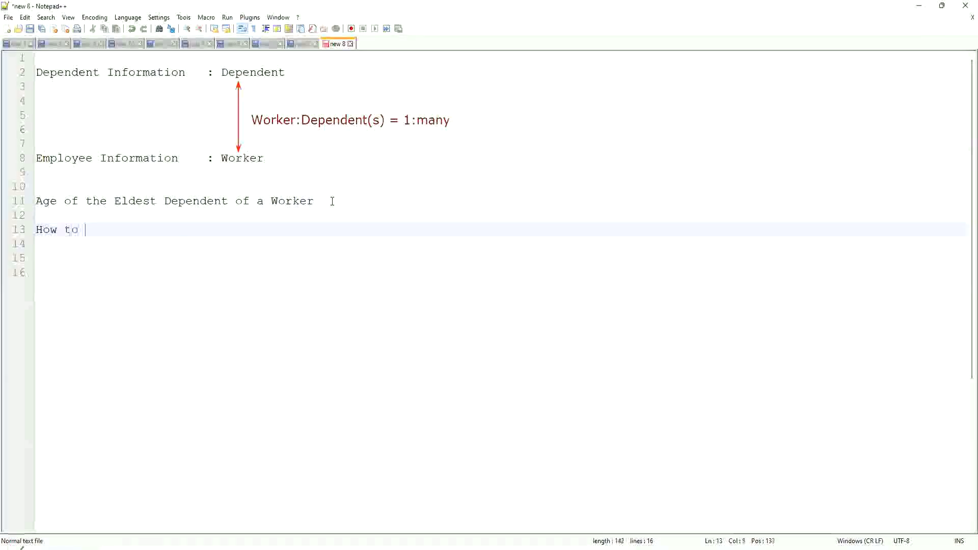
key(BackSpace)
key(BackSpace)
key(BackSpace)
key(BackSpace)
key(BackSpace)
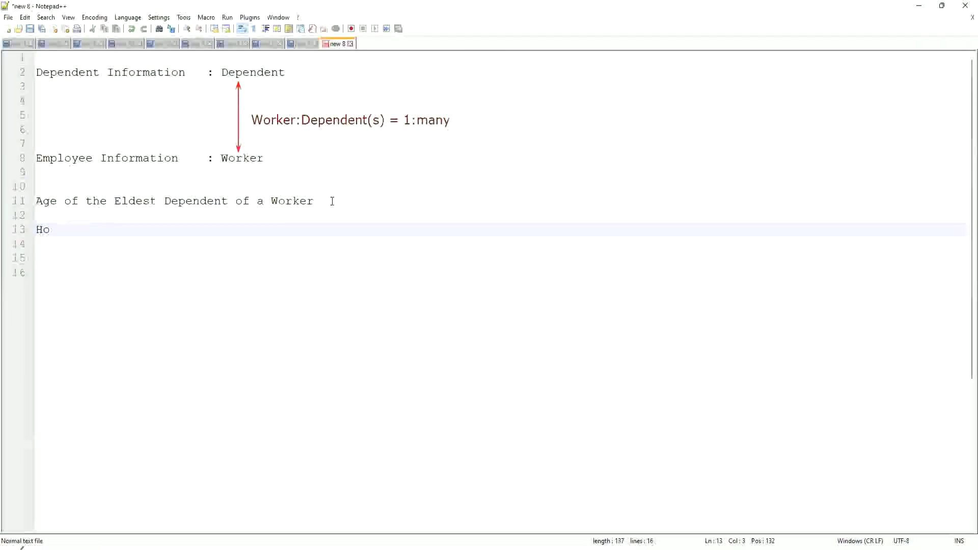
text(w to find)
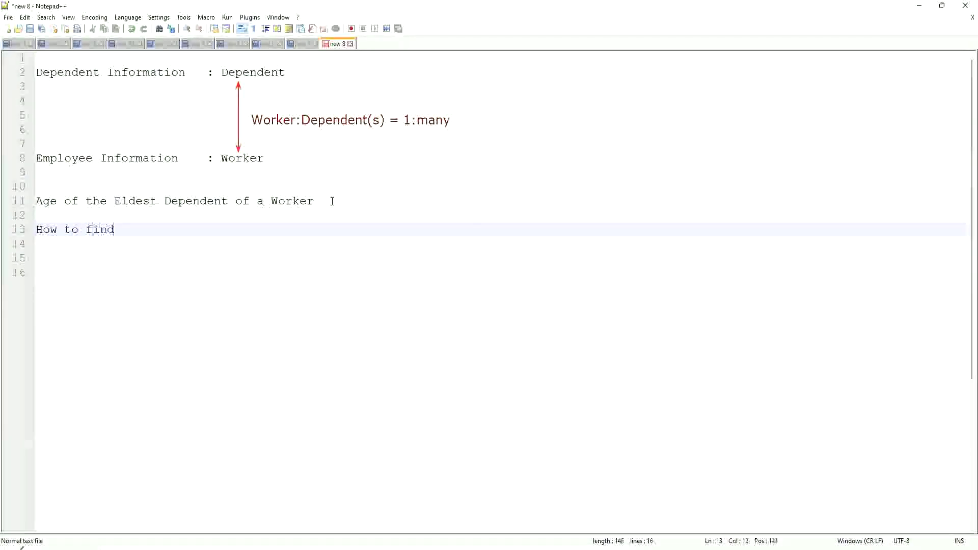
text( the Eld)
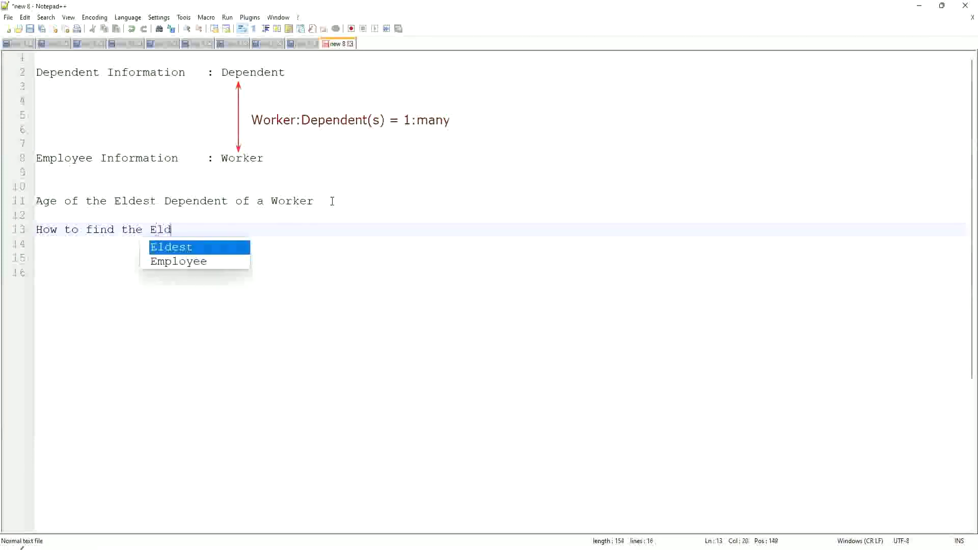
text(est Dependent ??)
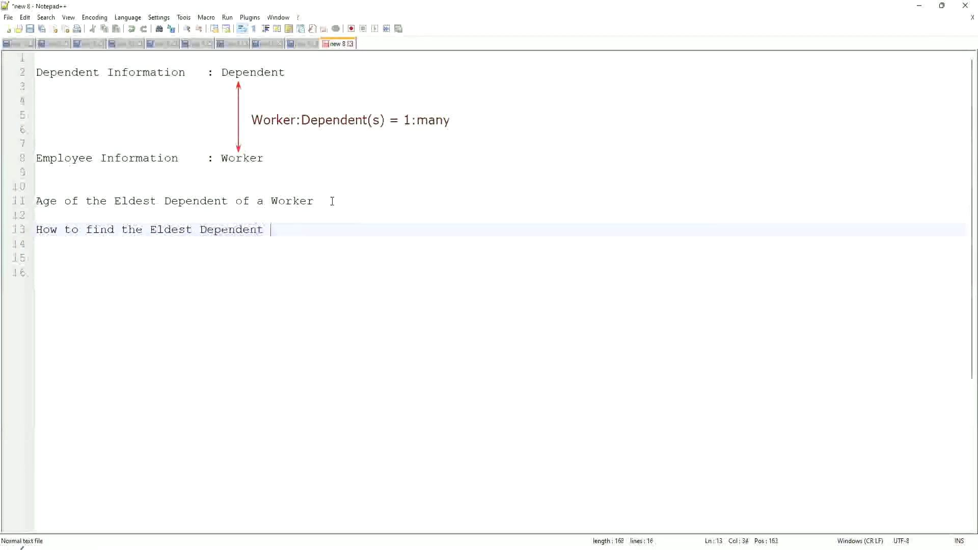
key(Return)
key(Return)
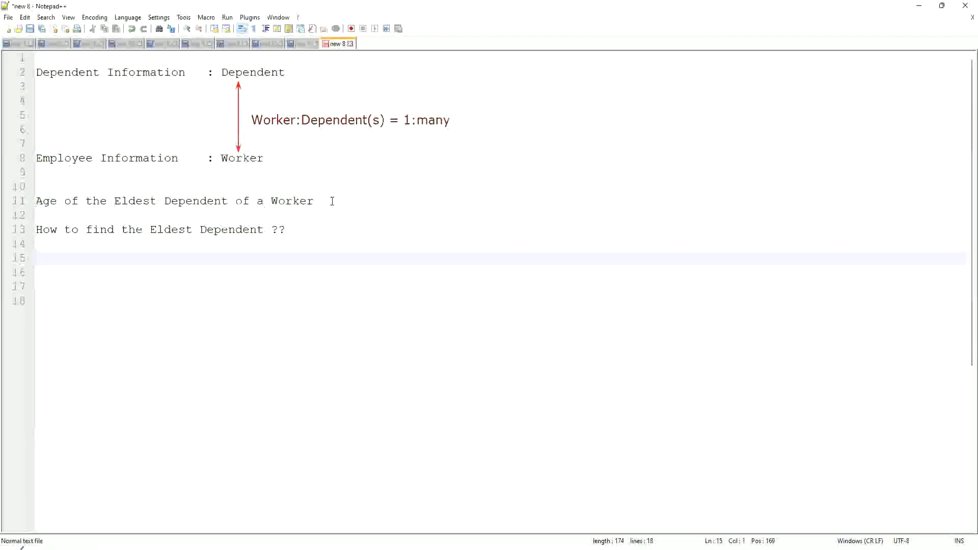
text(Basis of the Age of the Dependent)
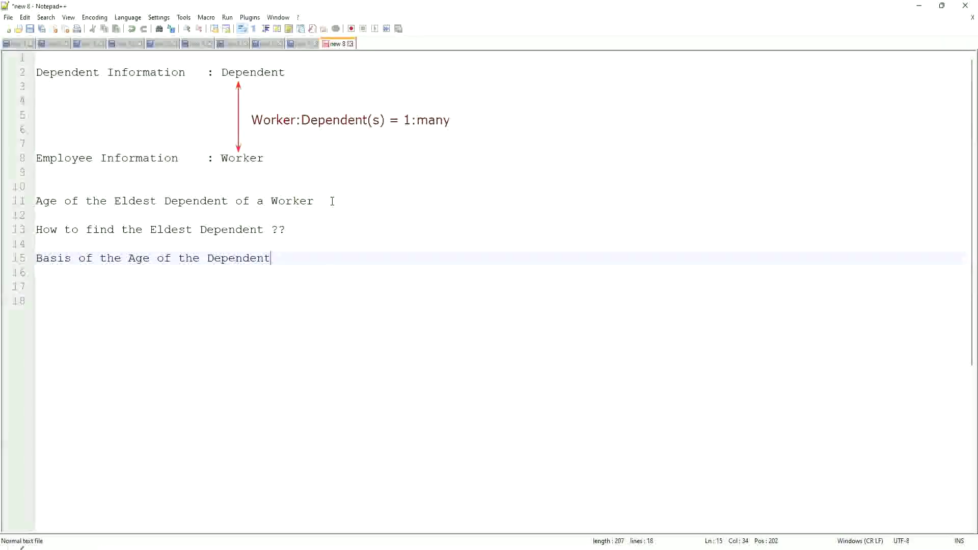
key(Return)
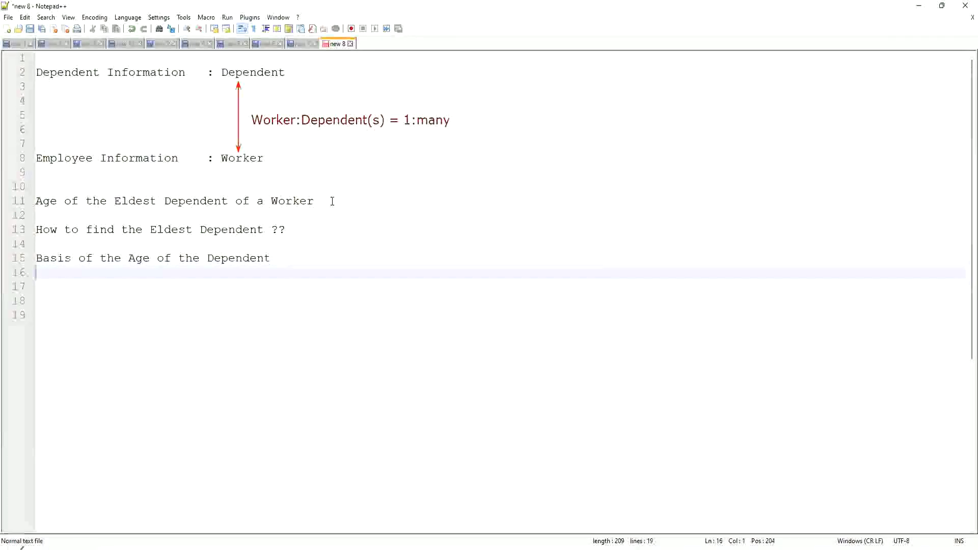
Type the sample ages on line 16 and reorder them to '15, 10, 42'.
text(10)
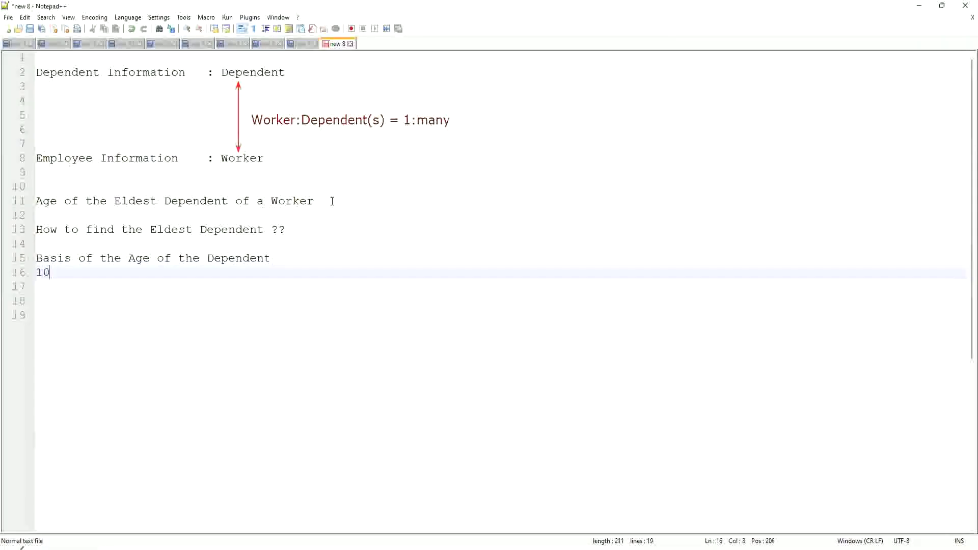
text(, 15, )
text(42)
key(Left)
key(Left)
key(Left)
key(Left)
key(Left)
key(Left)
key(Left)
key(shift+Right)
text(5)
key(Right)
key(Right)
key(Right)
key(shift+Right)
text(0)
key(Right)
key(Right)
key(Right)
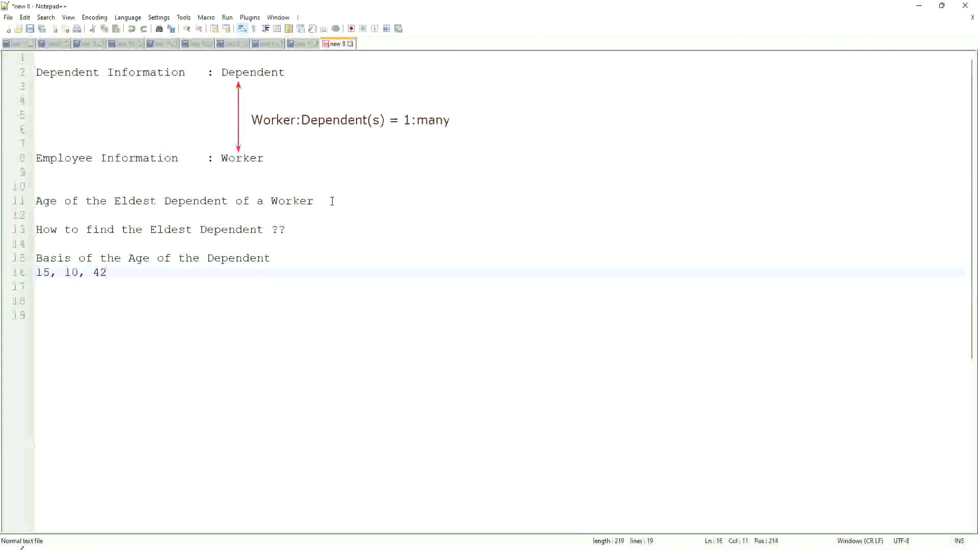
key(Return)
key(Return)
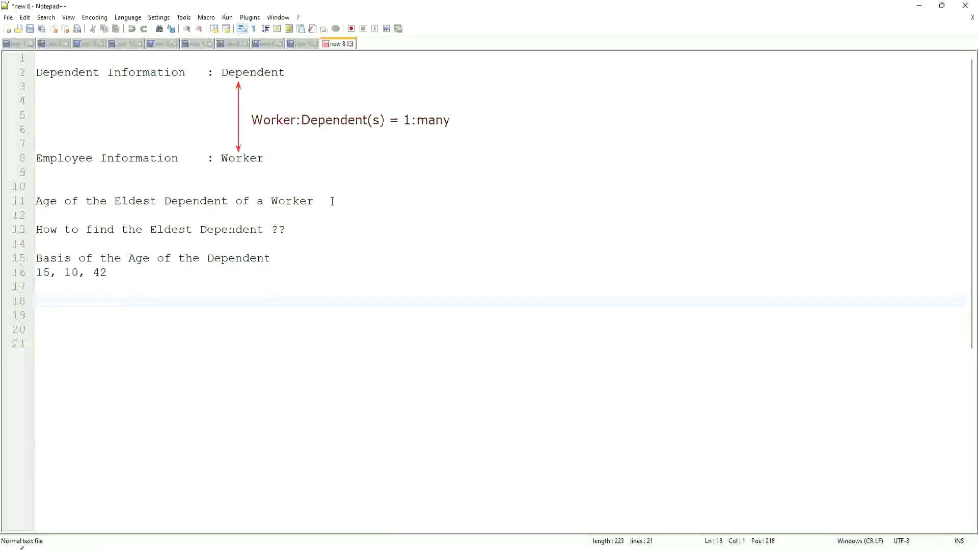
Write 'Sort - Descending : 42, 15, 10' on line 18, fixing the misspelled Descending.
text(Sort - Des)
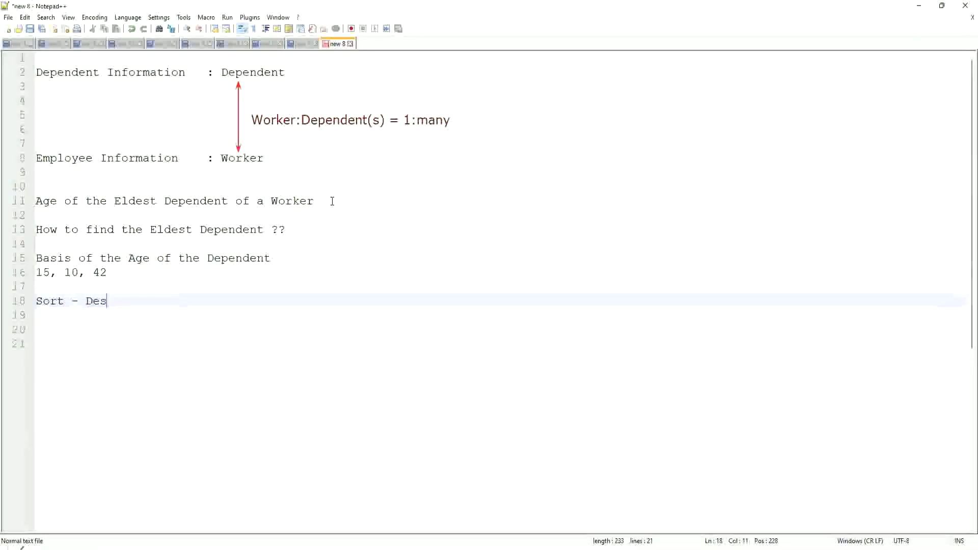
text(ending)
key(Left)
key(Left)
key(Left)
key(Left)
key(Left)
key(Left)
key(Left)
text(c)
key(Right)
key(Right)
key(Right)
key(Right)
key(Right)
key(Right)
text(: 42, 15, 10)
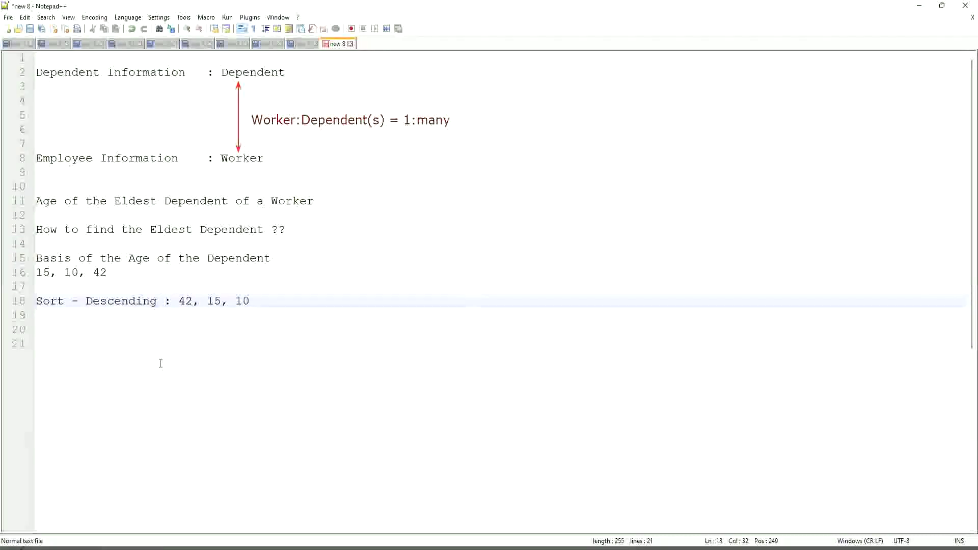
Highlight the 42 in the sorted list, then add 'Take the First One' on line 19.
drag(179, 300, 198, 303)
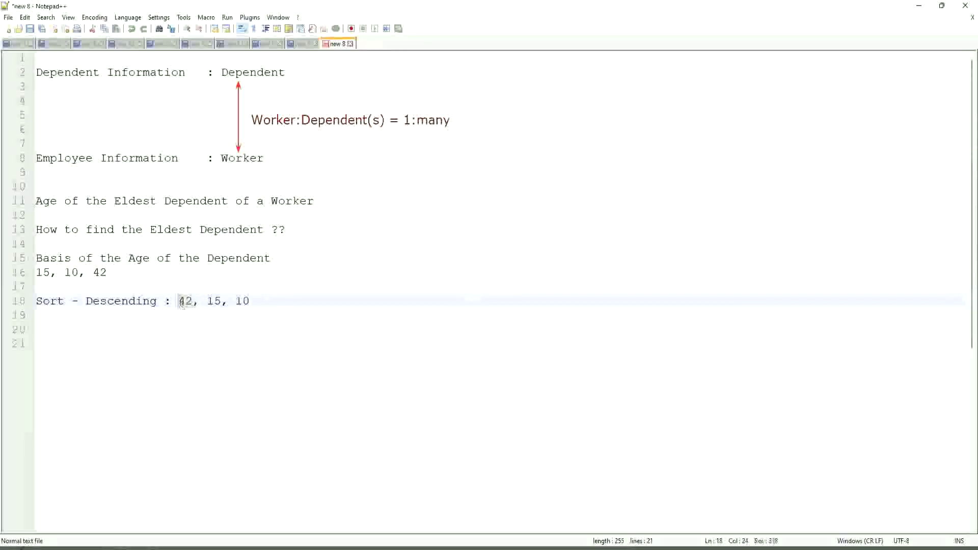
drag(180, 301, 193, 299)
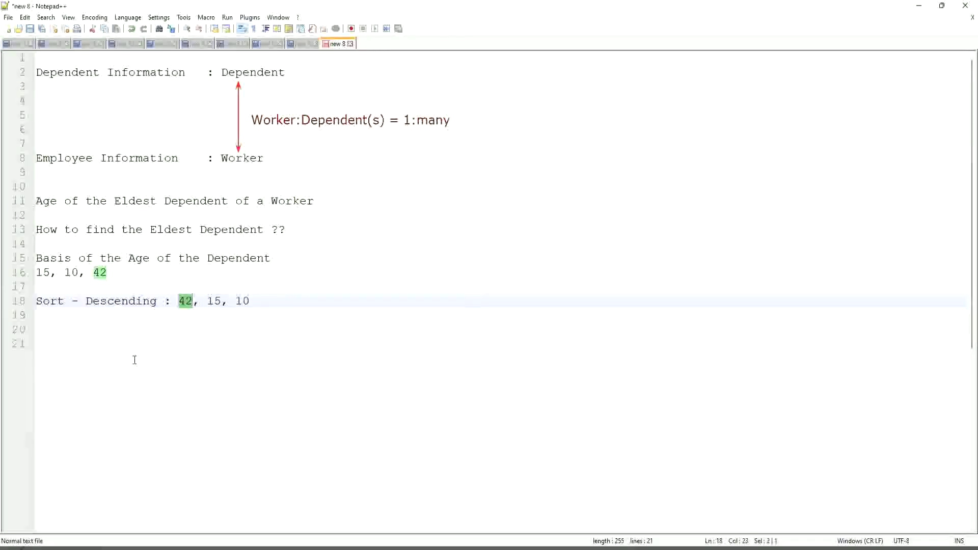
click(293, 302)
key(Return)
text(Take th)
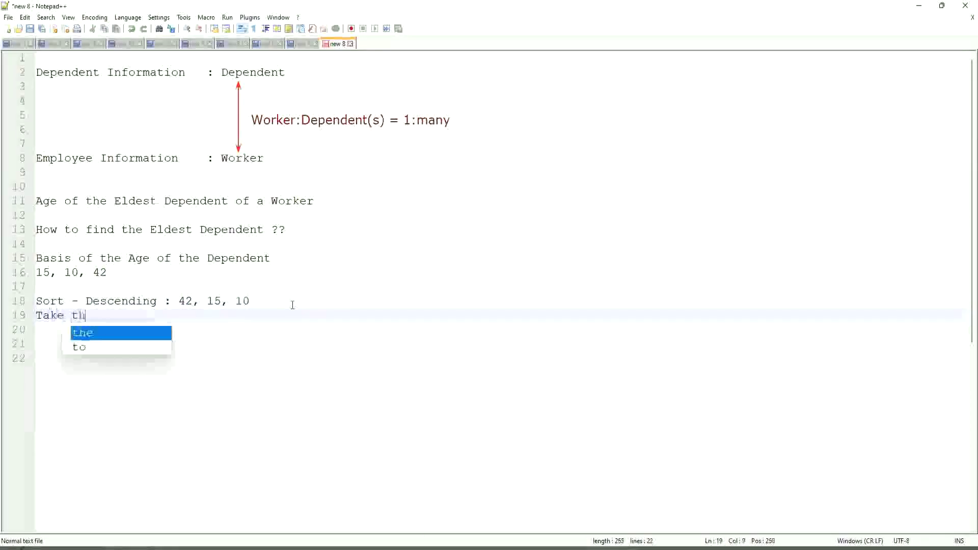
text(e First One)
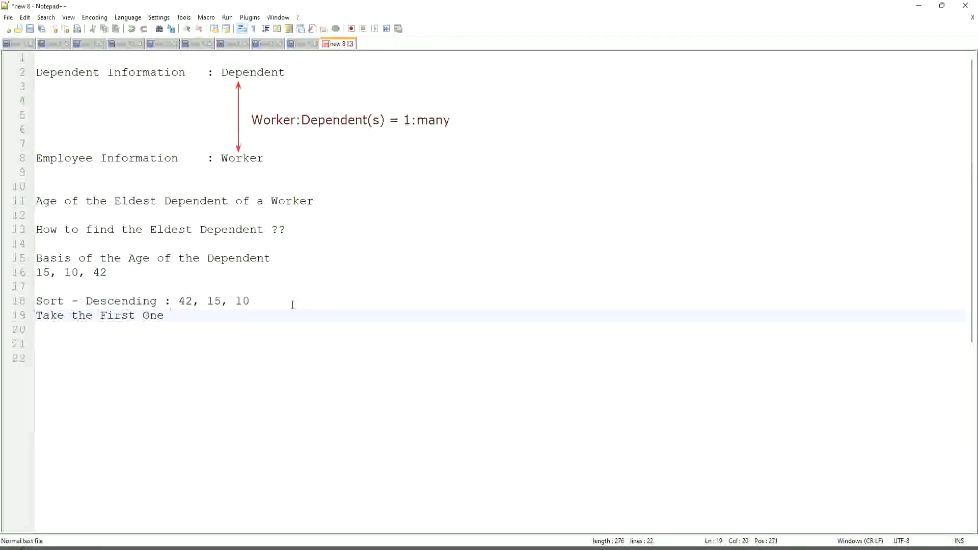
Add the word 'Eldest' on line 22, a couple of lines below.
key(Up)
key(Down)
key(Down)
key(Return)
key(Return)
text(Eldest)
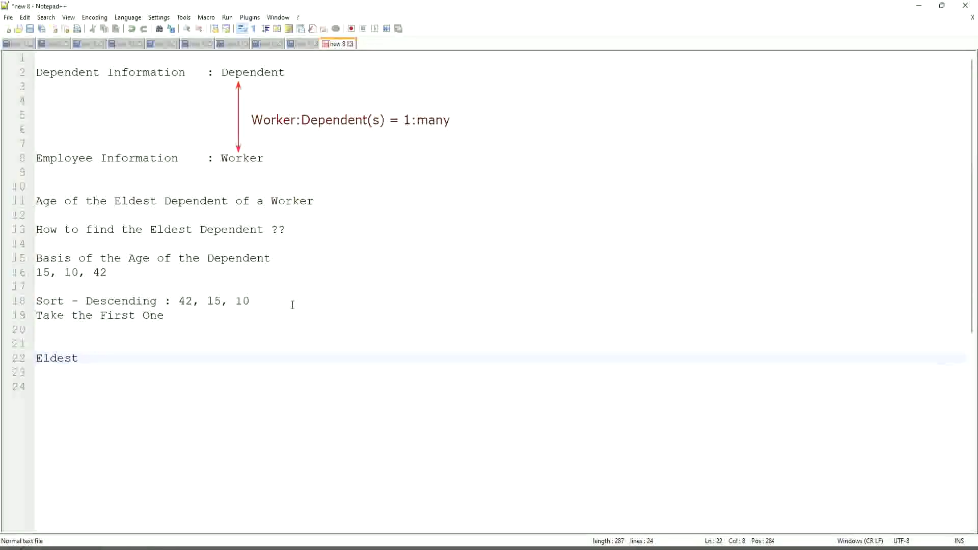
Add '35' on a new line 17 under the ages, toggling a bookmark on it and back off.
click(124, 272)
key(Return)
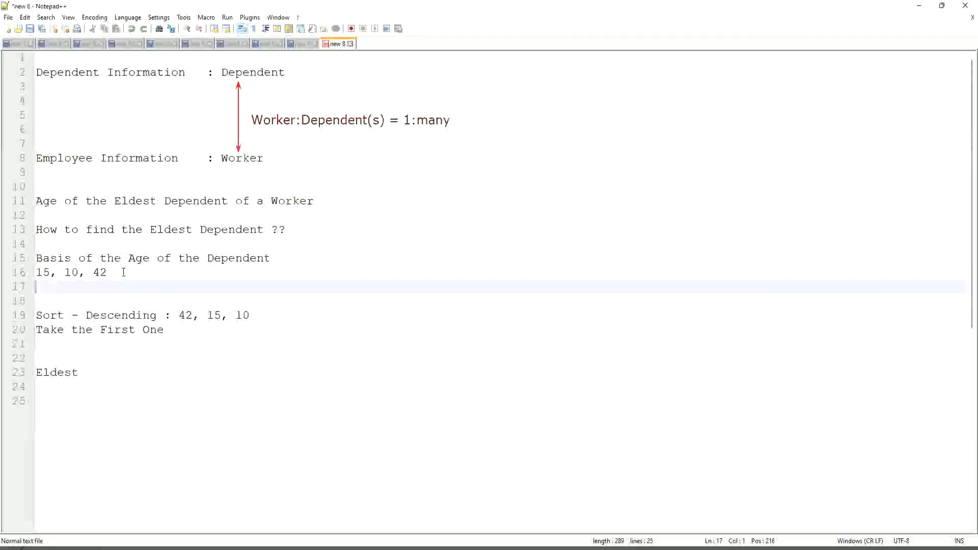
text(35)
drag(59, 286, 38, 296)
click(32, 286)
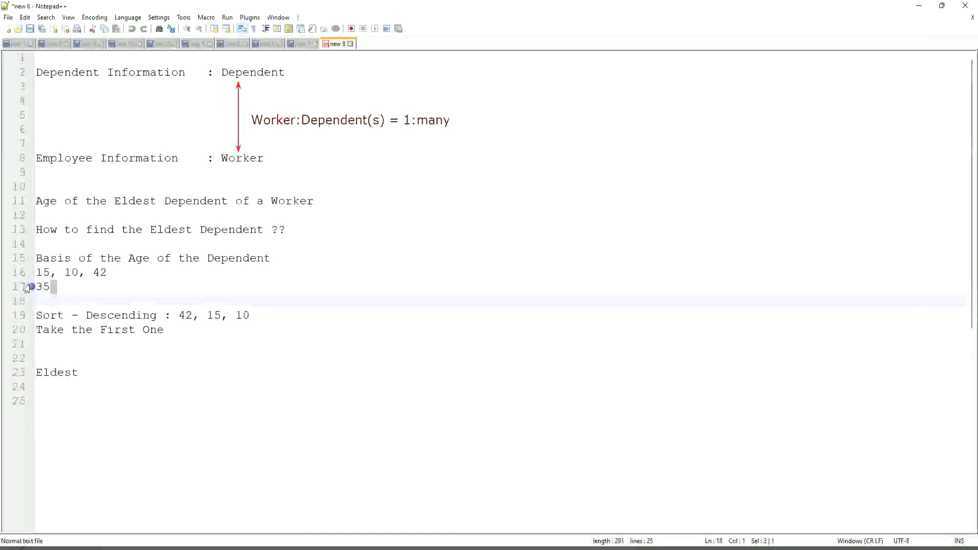
click(74, 286)
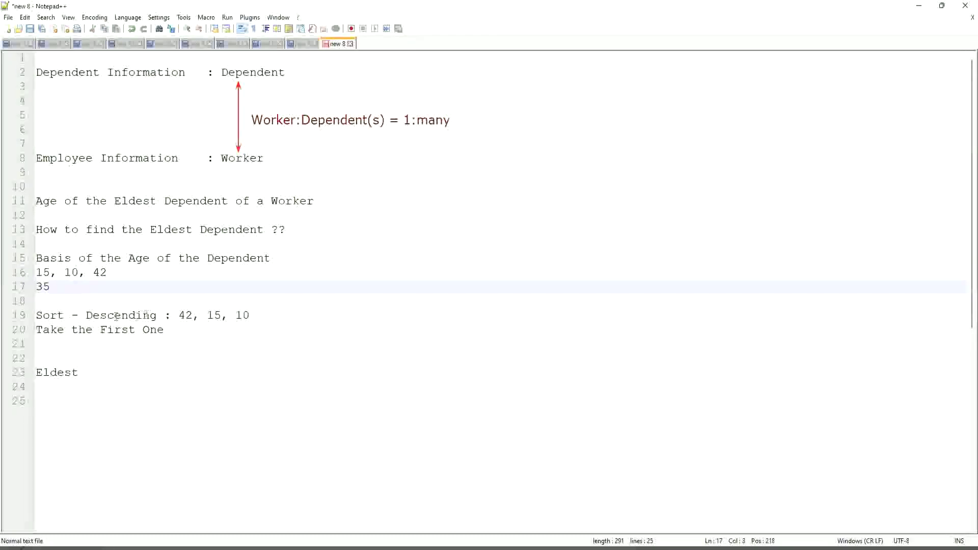
Step through the sorted-ages and Take the First One lines, then select 'Eldest' to show its matches.
click(176, 314)
click(276, 317)
click(181, 330)
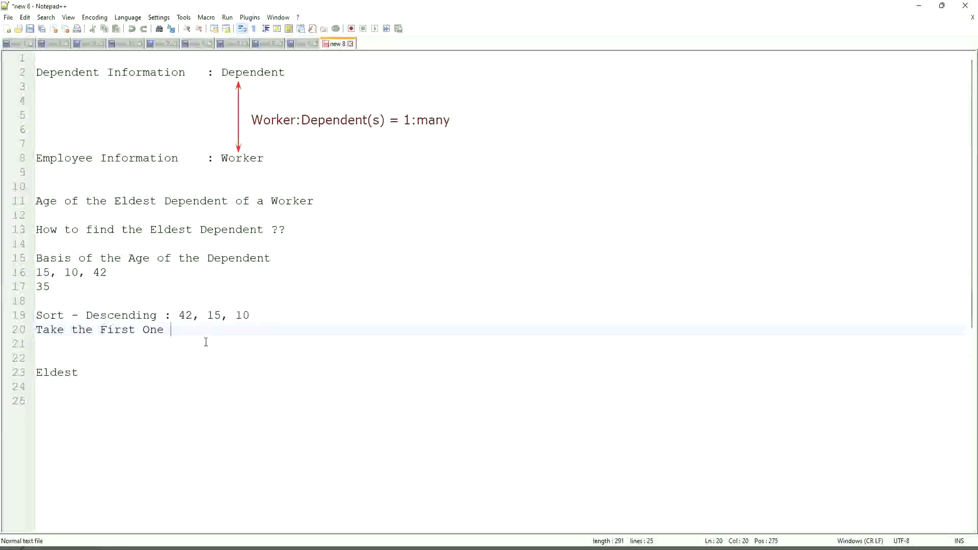
click(96, 372)
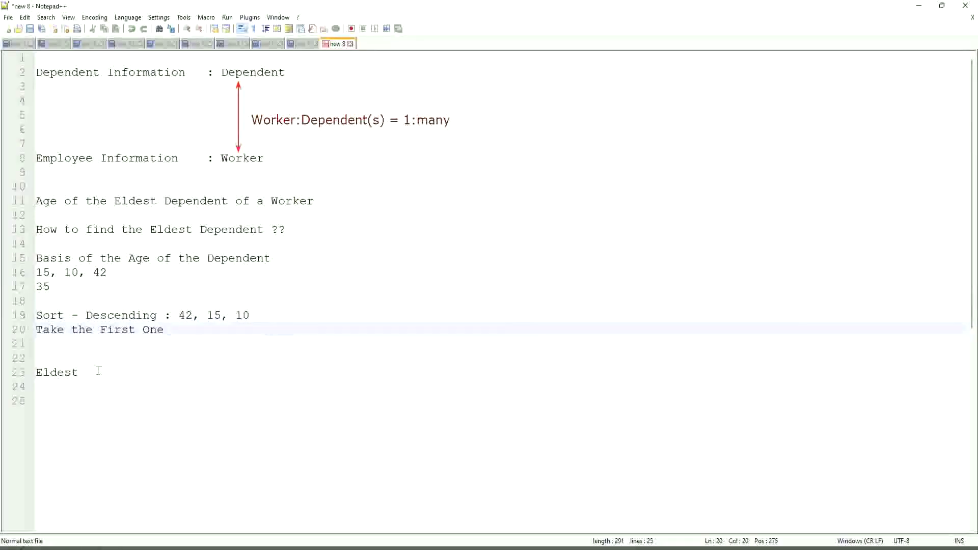
double_click(46, 374)
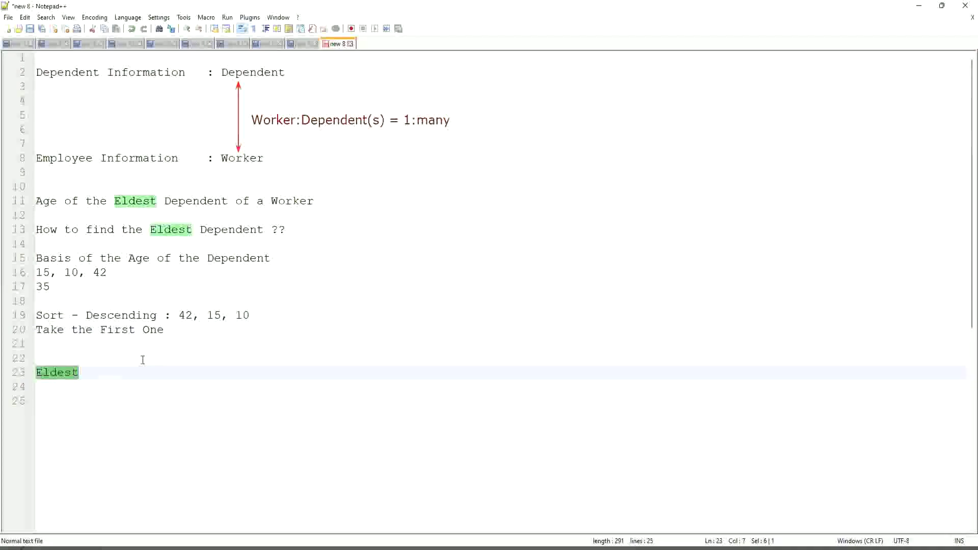
Extend the line 16 ages to '15, 10, 42, 42', deleting the trailing 63.
click(129, 274)
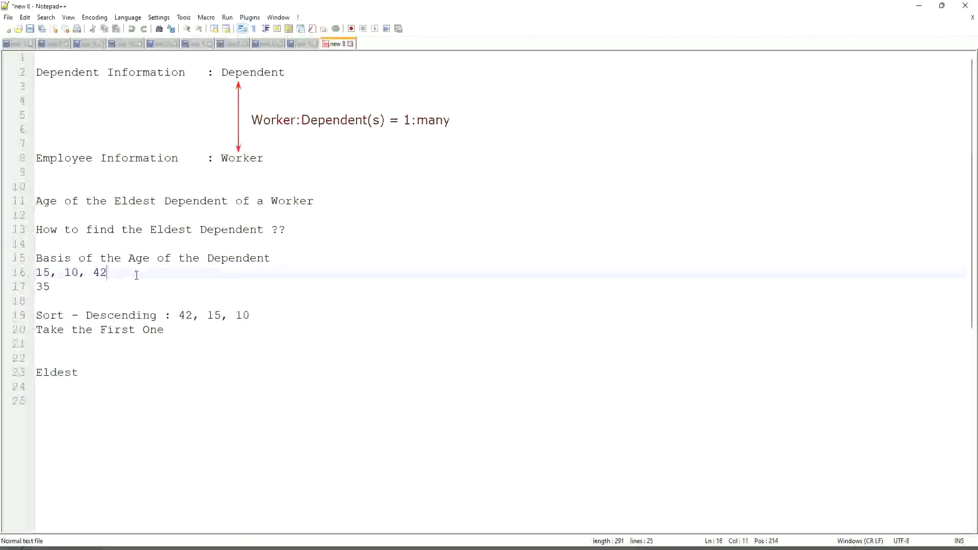
text(, )
text(45)
text(,63)
key(Left)
key(Left)
key(Left)
key(Left)
key(Left)
key(shift+Right)
key(shift+Right)
text(42)
key(Left)
key(Left)
key(BackSpace)
key(Right)
key(Right)
key(Right)
key(Left)
key(Left)
key(Left)
key(Left)
key(Left)
key(Left)
key(Left)
key(Left)
key(Left)
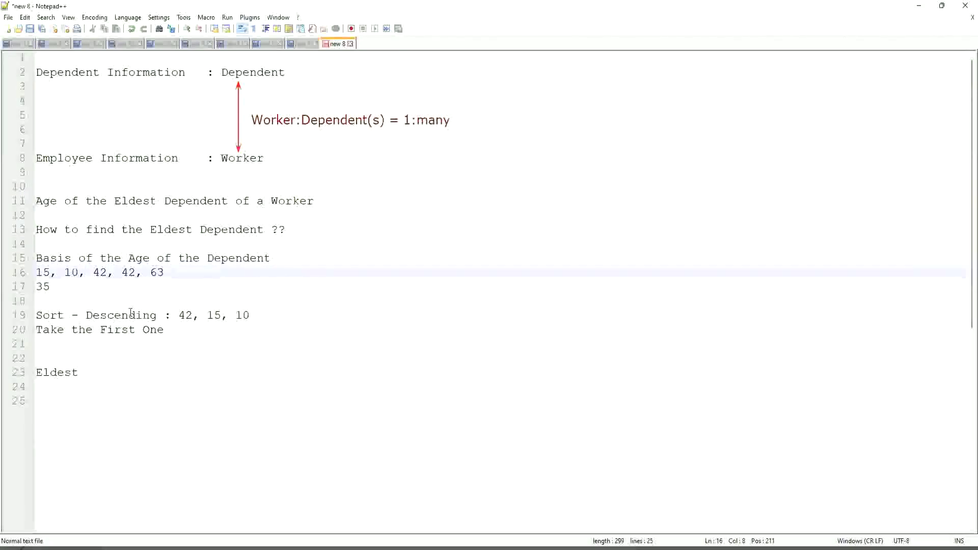
key(Right)
key(Right)
key(Right)
key(Right)
key(Right)
key(Right)
key(Right)
key(shift+Right)
key(shift+Right)
key(shift+Right)
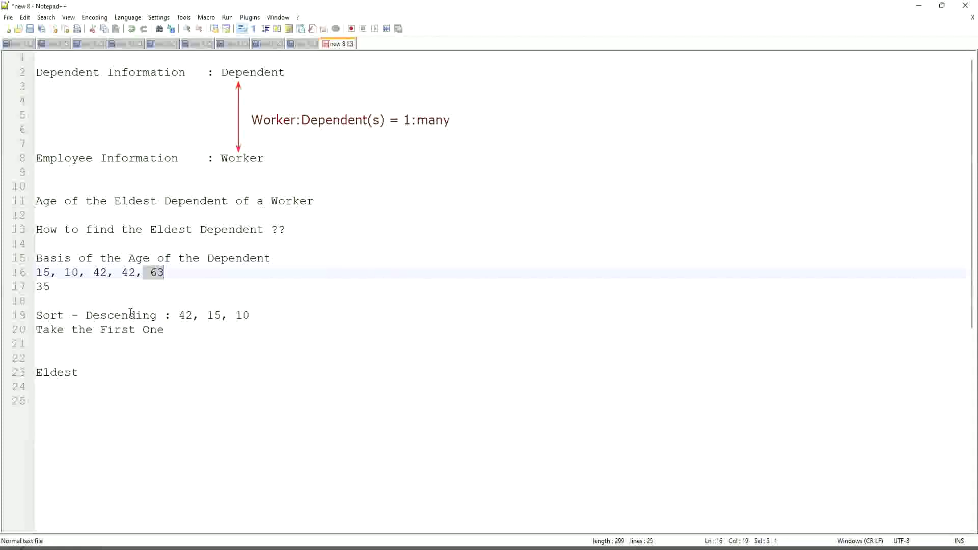
key(BackSpace)
key(BackSpace)
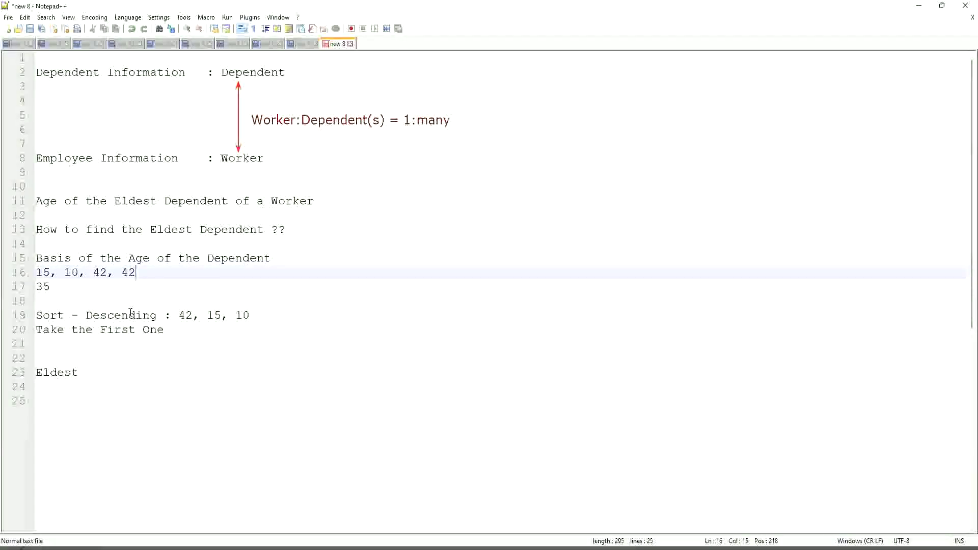
Complete the line 16 ages as '15, 10, 42, 43, 75, 82' and point to the Sort - Descending line.
key(BackSpace)
text(3, 75, 82)
drag(201, 273, 17, 277)
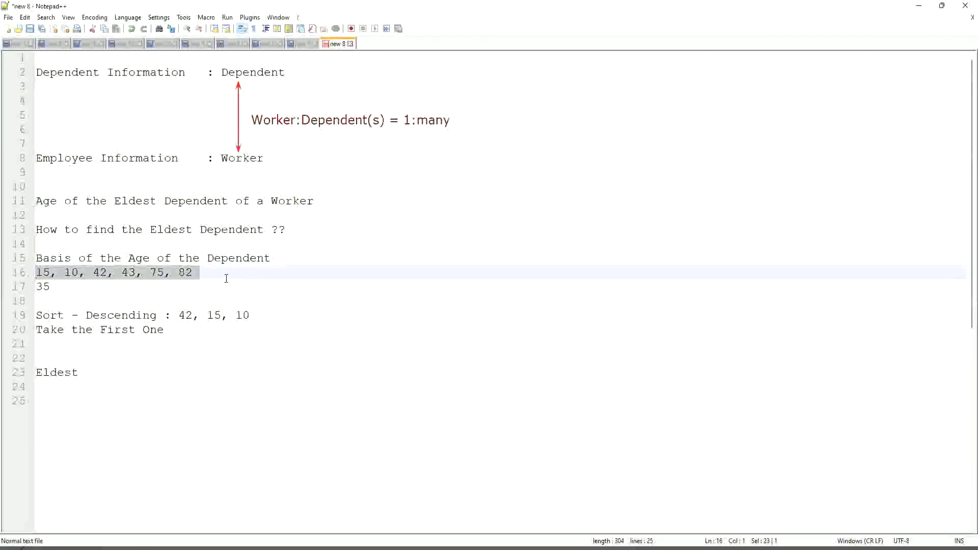
click(79, 315)
click(114, 316)
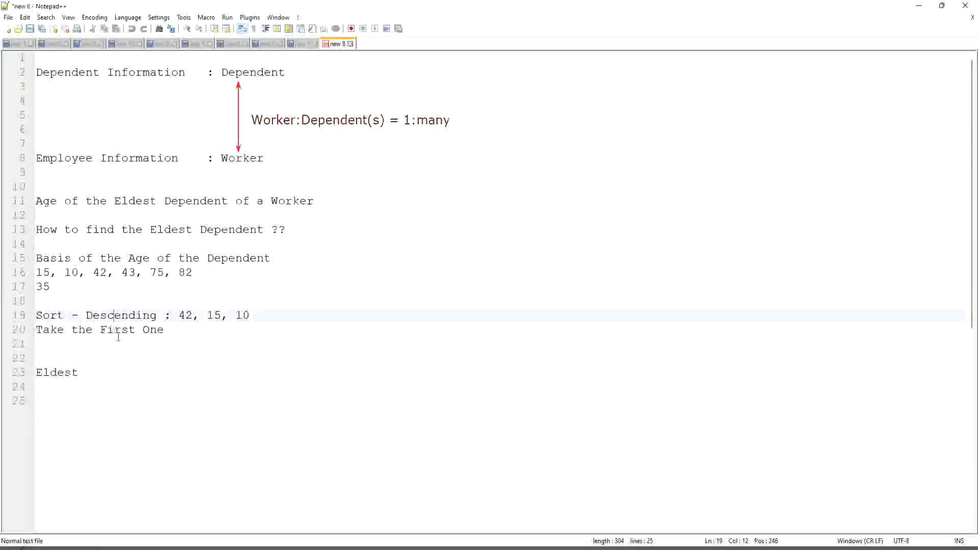
click(122, 316)
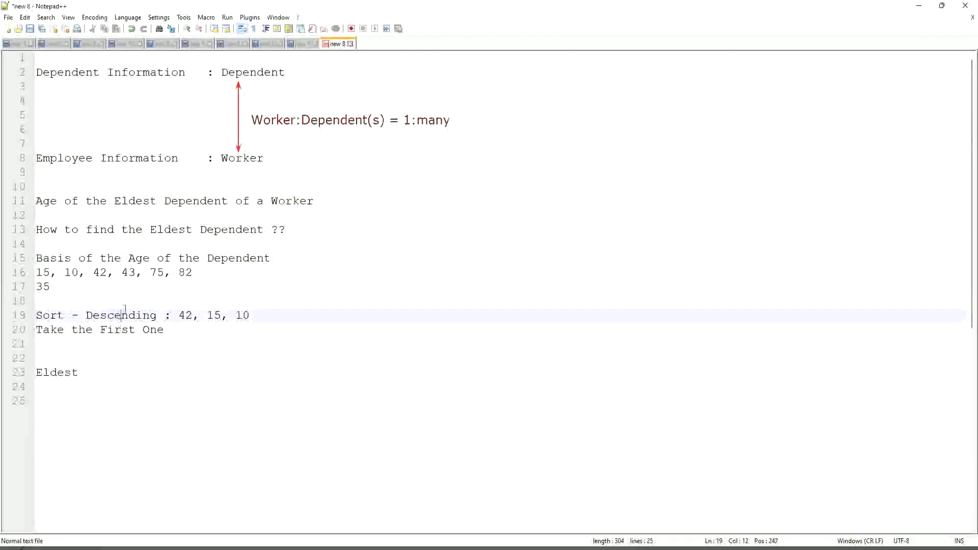
Highlight the ages 42, 43 and 82 in the sample list to walk through the values.
double_click(97, 274)
drag(110, 275, 128, 284)
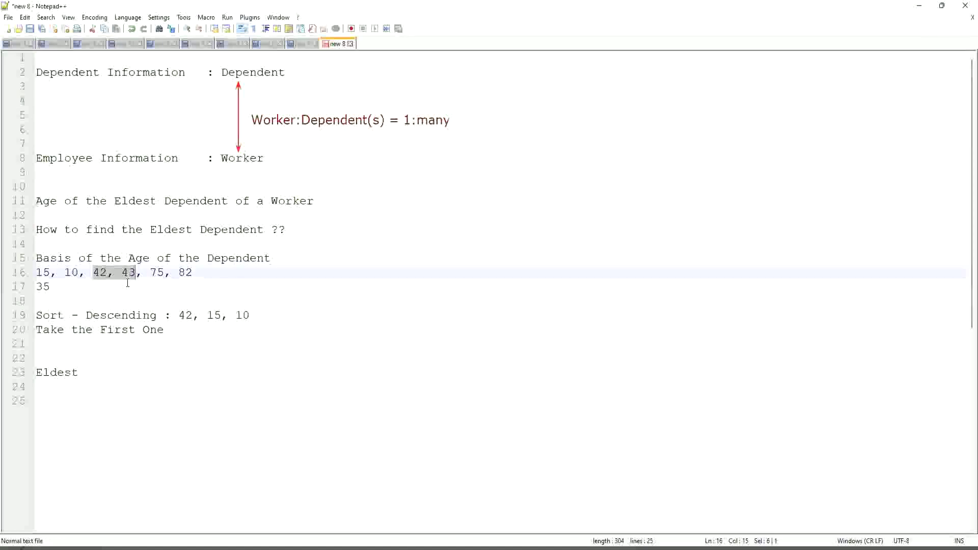
click(129, 274)
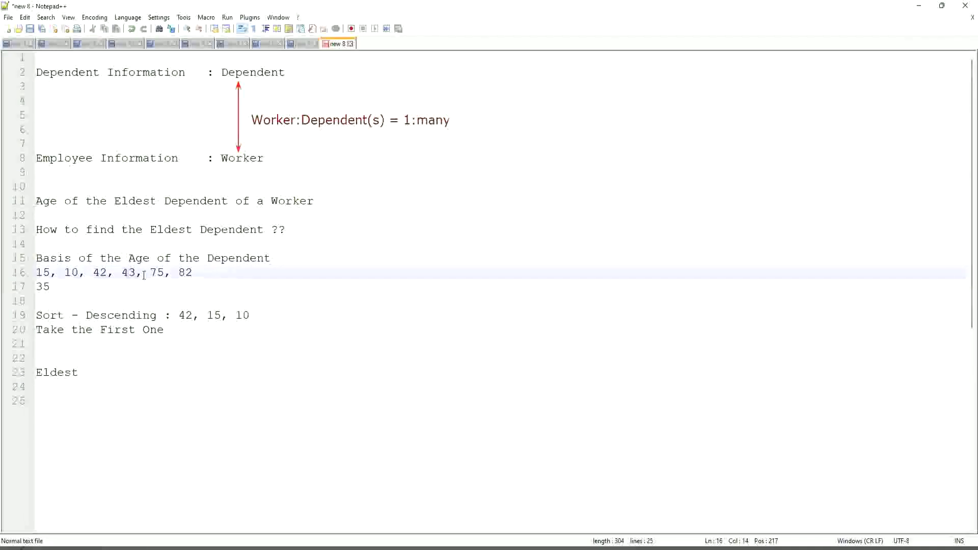
click(100, 273)
triple_click(101, 273)
click(217, 273)
double_click(186, 273)
click(186, 273)
Revisit the Sort - Descending and Take the First One lines, then the Worker and Dependent words.
click(113, 272)
click(104, 317)
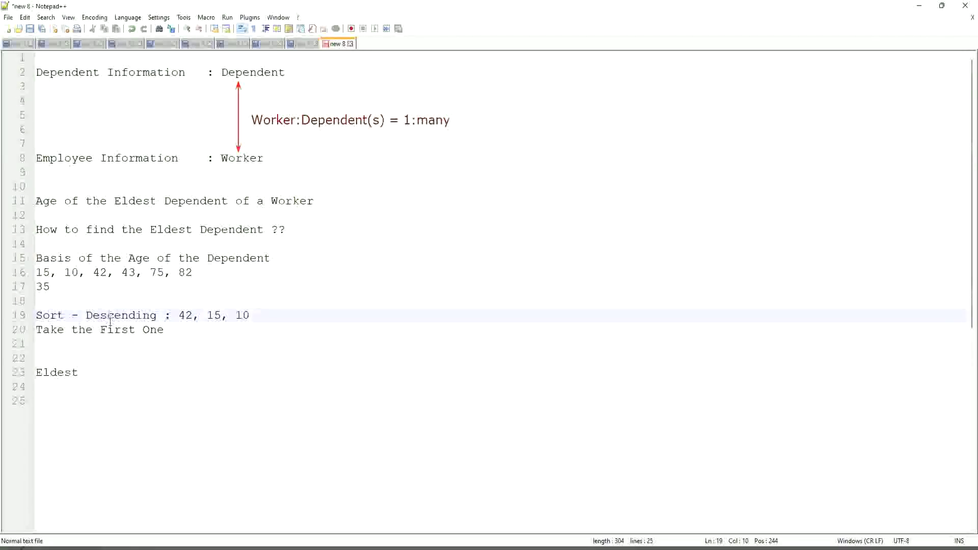
click(106, 331)
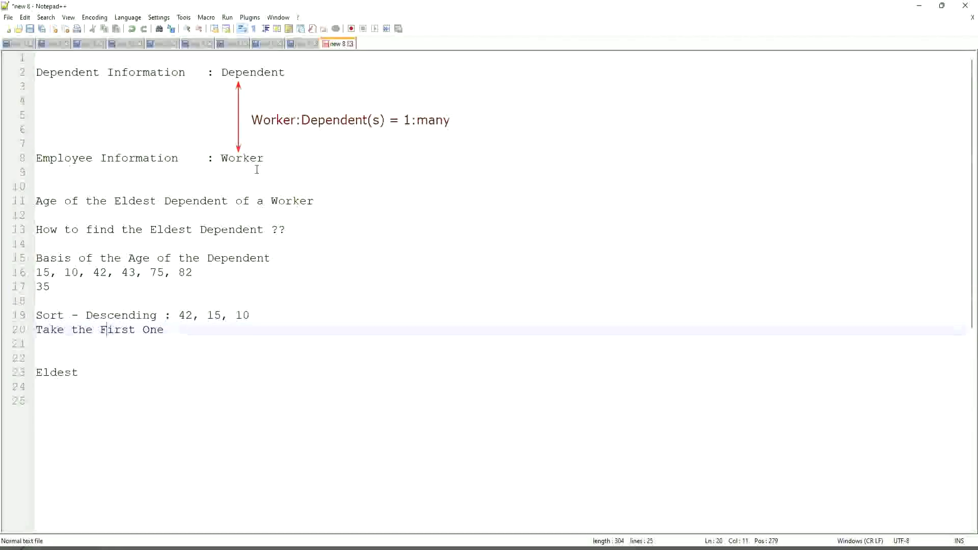
double_click(230, 159)
double_click(230, 72)
click(266, 158)
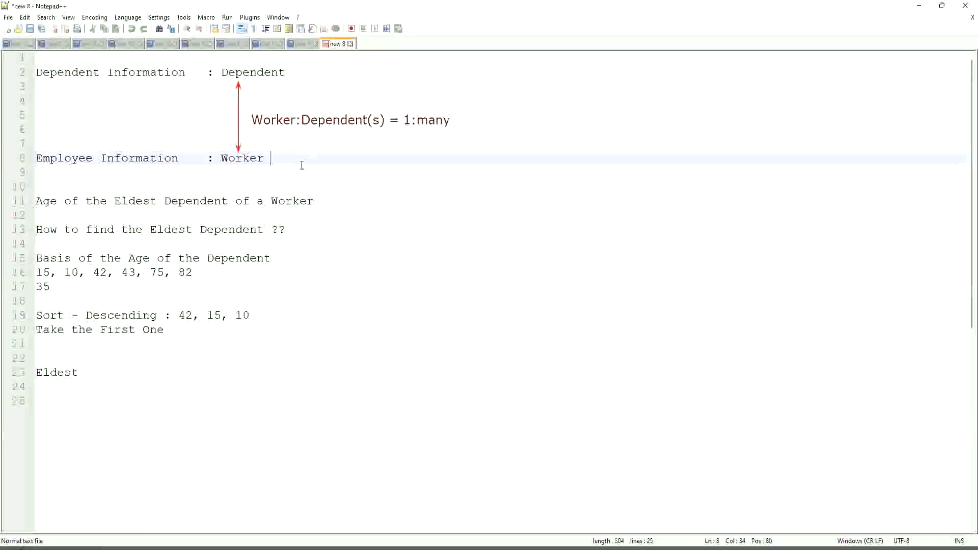
Below the Eldest line, write 'Extract Single Instance (ESI) / Lookup Related Value (LRV)'.
click(109, 373)
key(Return)
key(Return)
key(Return)
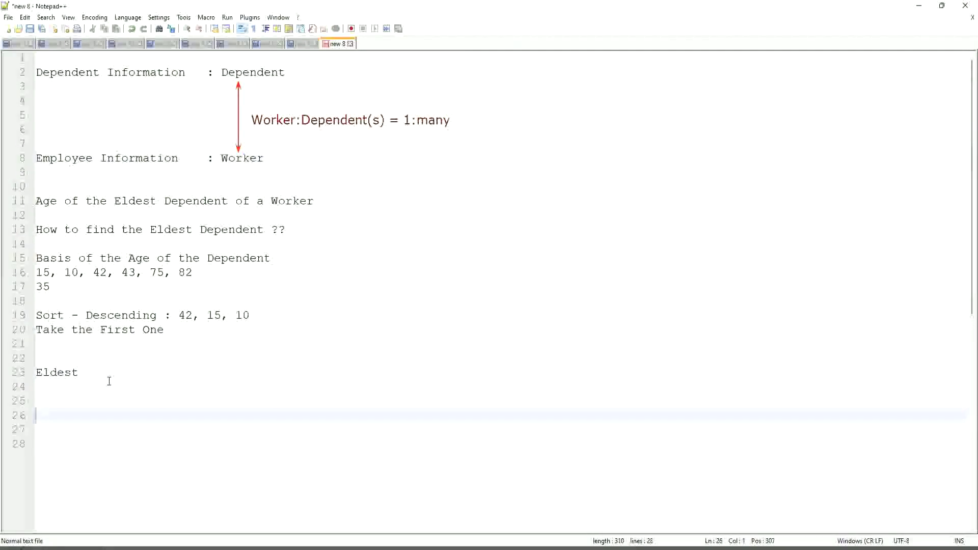
text(Extract Single)
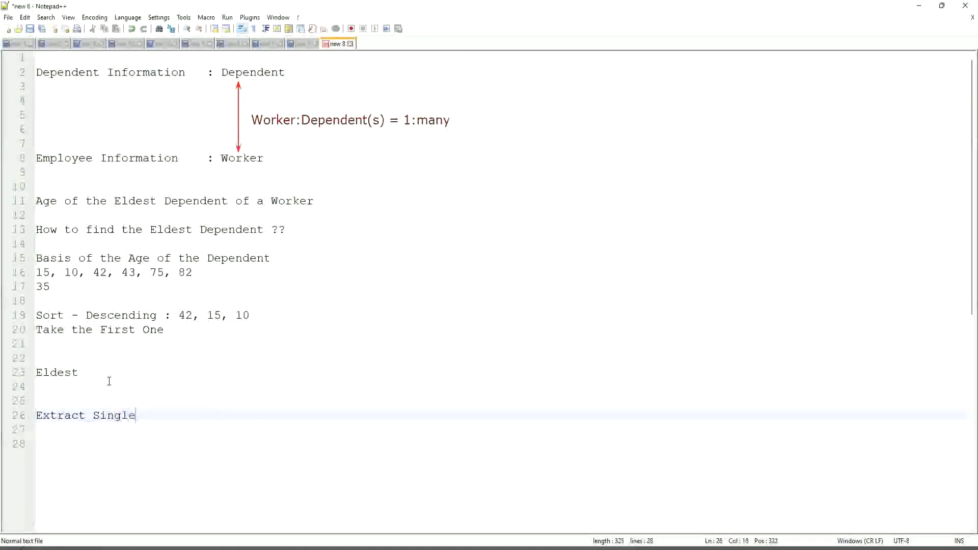
text( Instance )
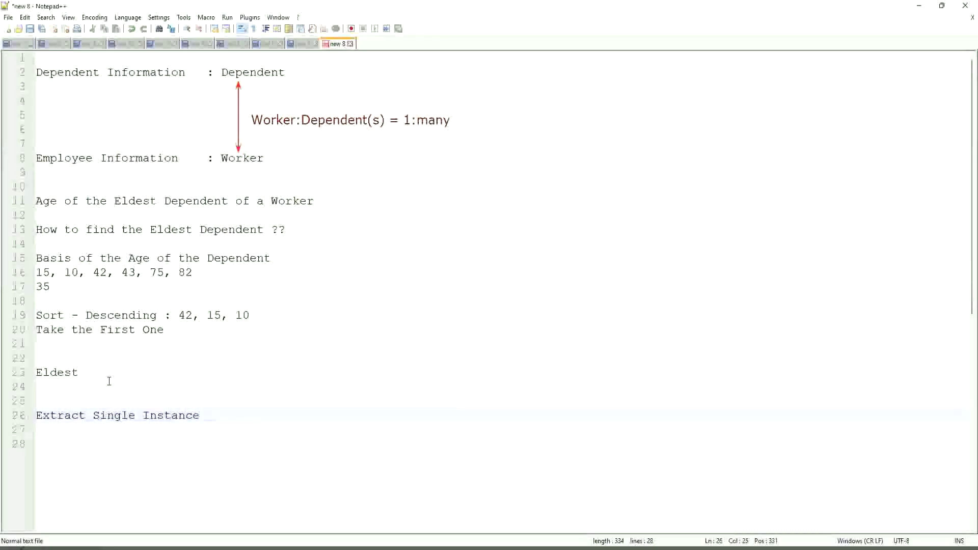
text(/ Lookup Relat)
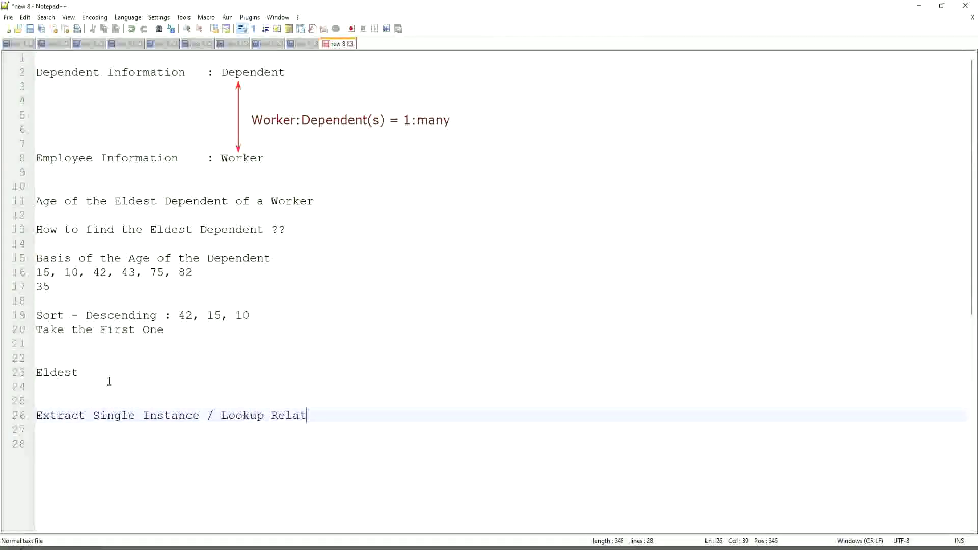
text(ed Value)
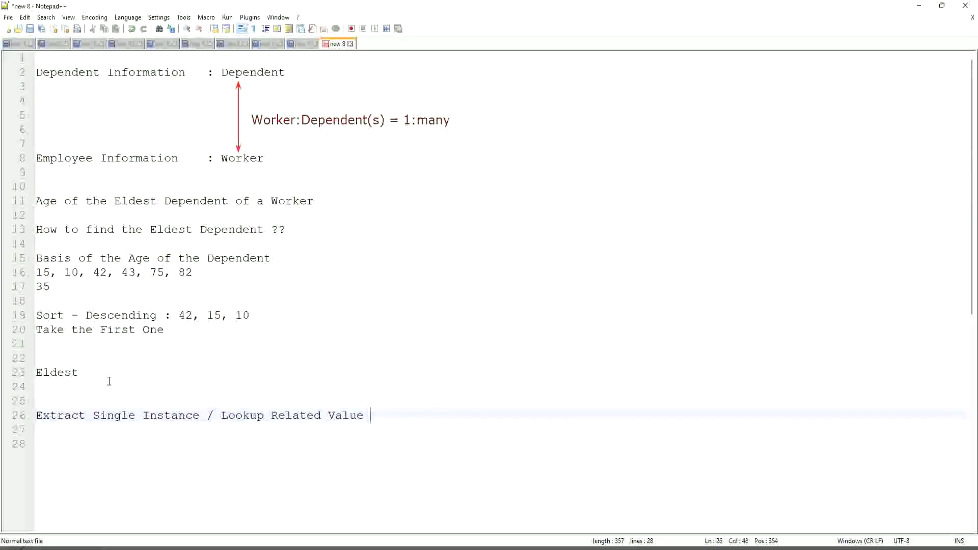
click(201, 416)
text((ESI))
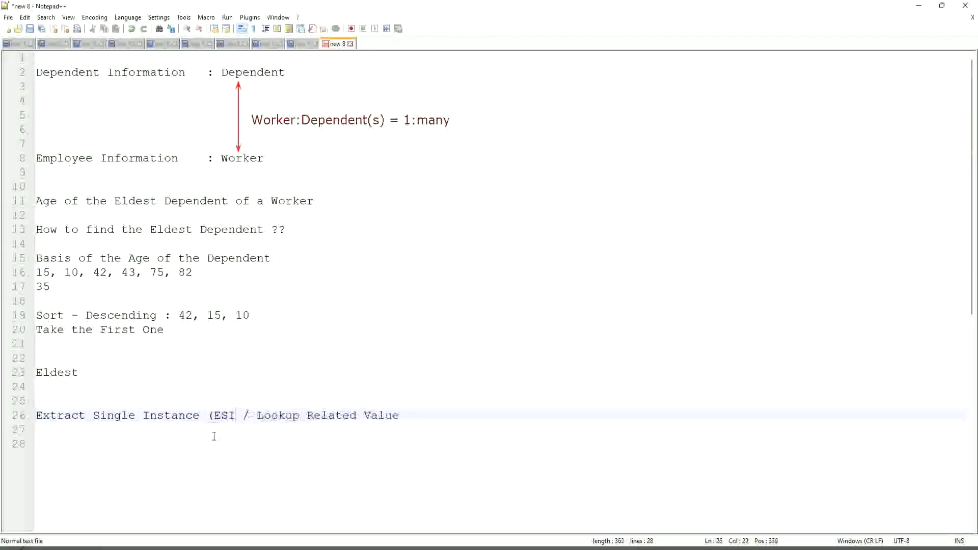
click(421, 414)
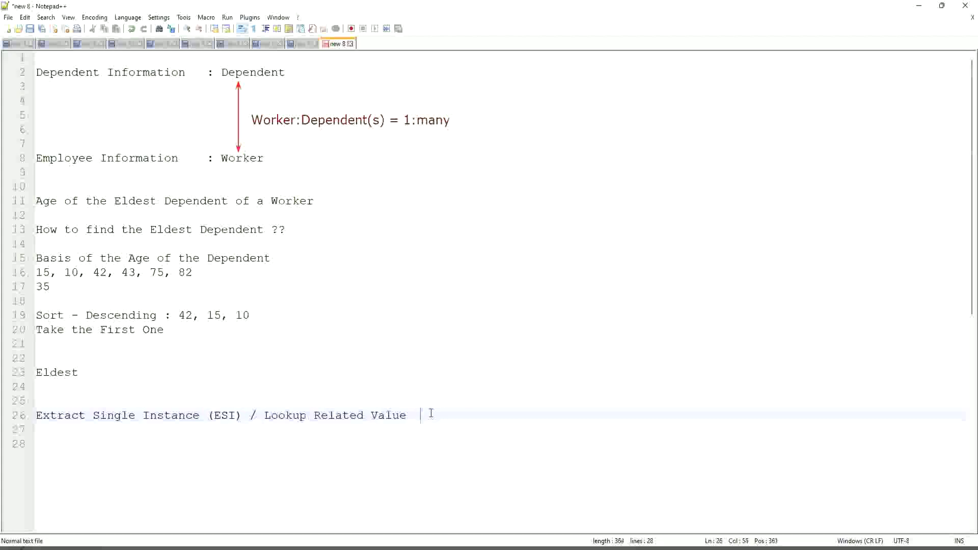
text((LRV))
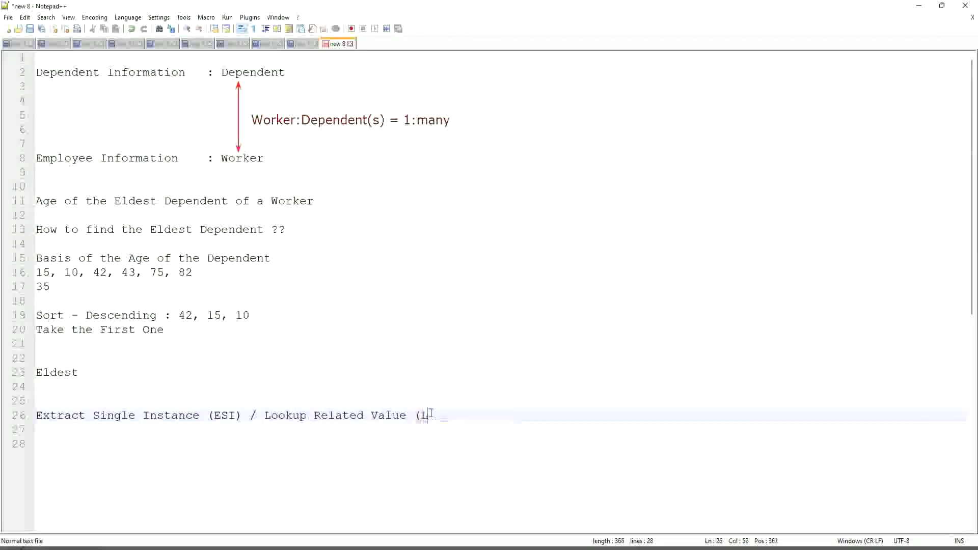
click(449, 378)
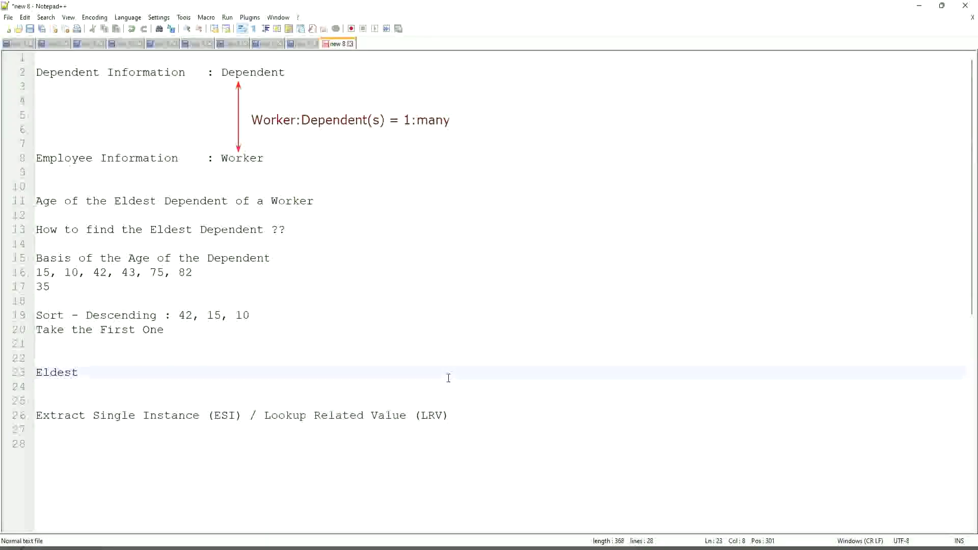
click(236, 416)
drag(217, 415, 200, 416)
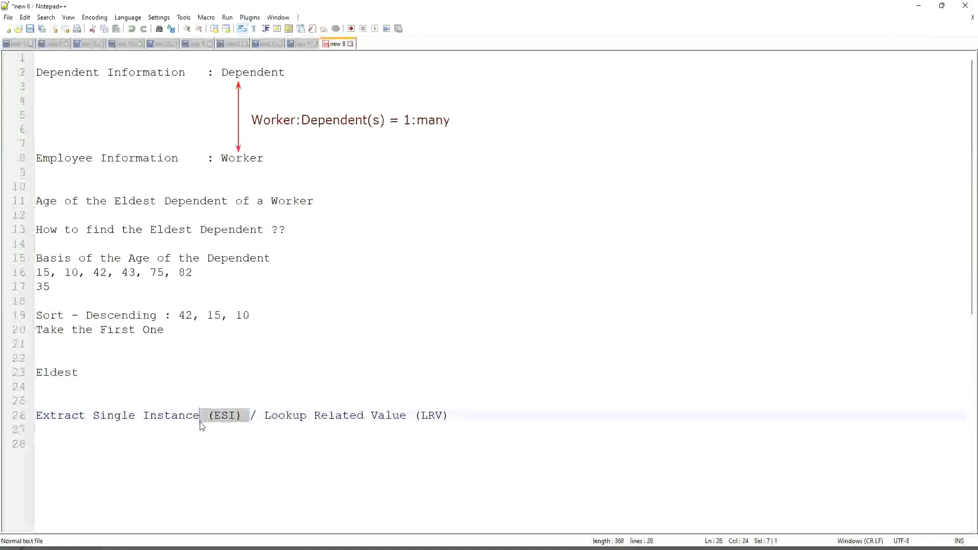
double_click(225, 416)
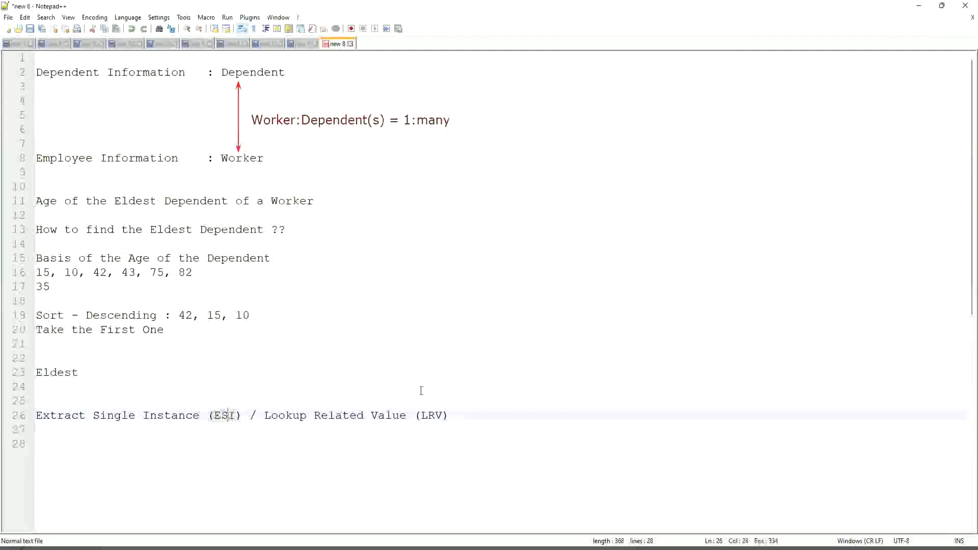
double_click(436, 416)
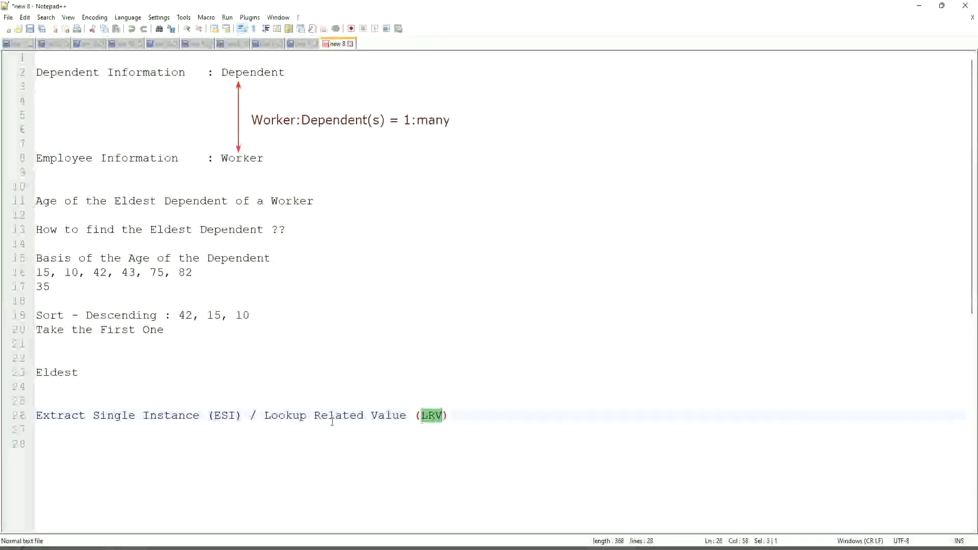
click(108, 416)
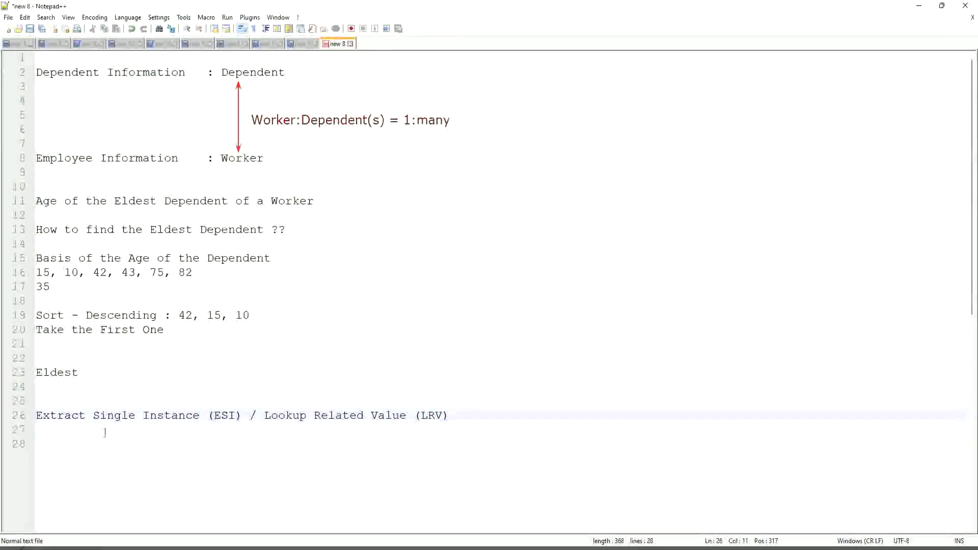
click(155, 416)
drag(242, 419, 11, 405)
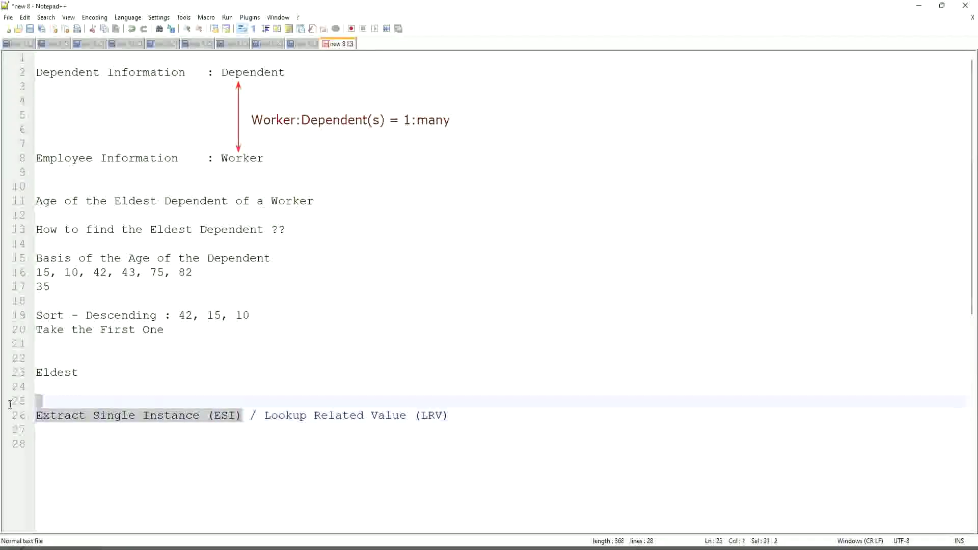
click(142, 416)
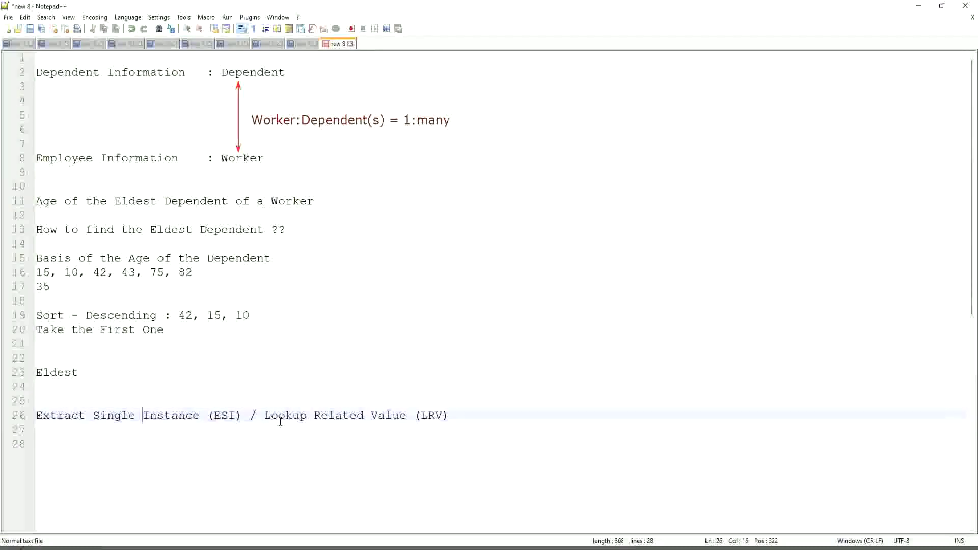
drag(265, 415, 407, 416)
drag(478, 416, 483, 416)
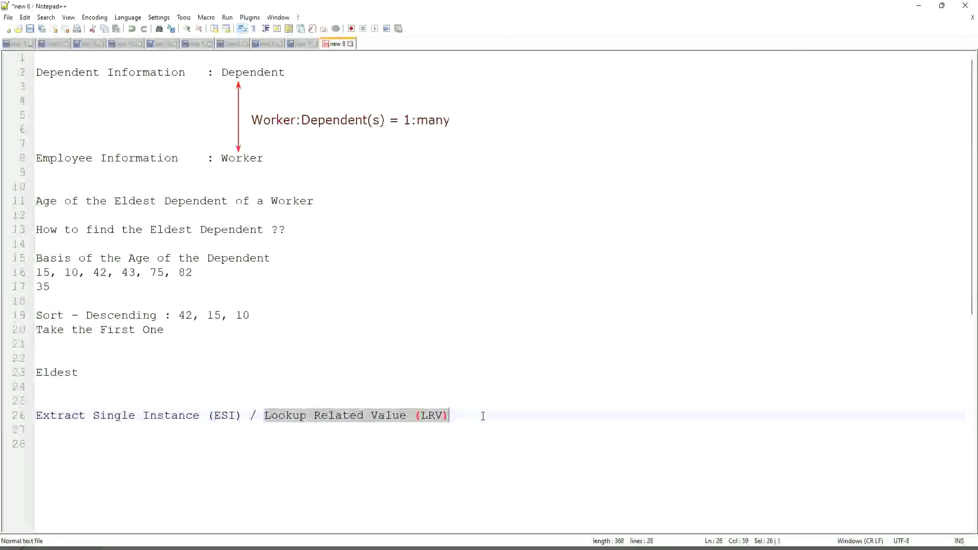
click(454, 358)
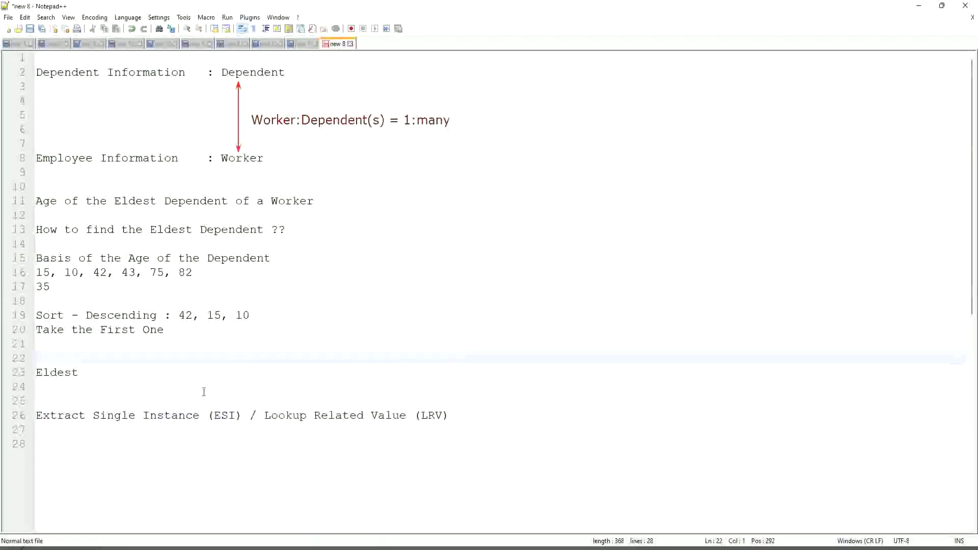
click(184, 393)
click(227, 415)
click(220, 415)
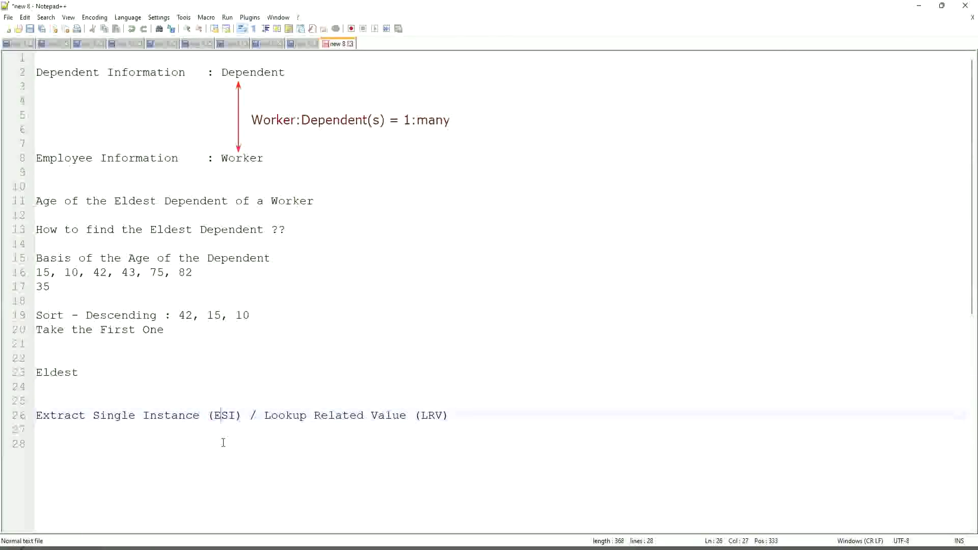